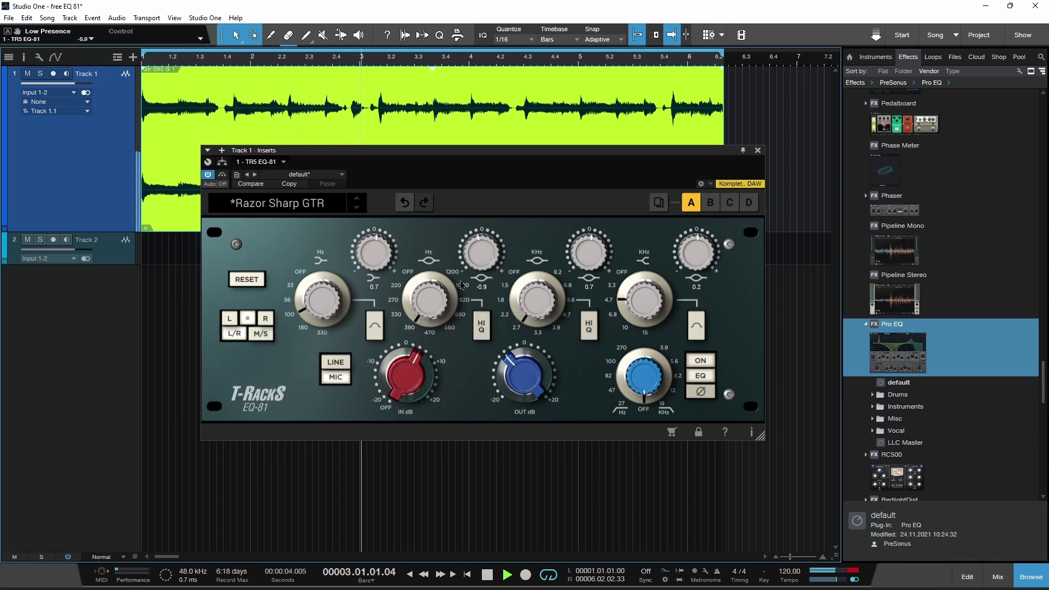
Set the EQ-81's high presence band to 3.9 kHz with a gain of 1.4
{"action": "scroll", "coordinate": [597, 253], "scroll_direction": "up", "scroll_amount": 2}
{"action": "scroll", "coordinate": [538, 313], "scroll_direction": "up", "scroll_amount": 2}
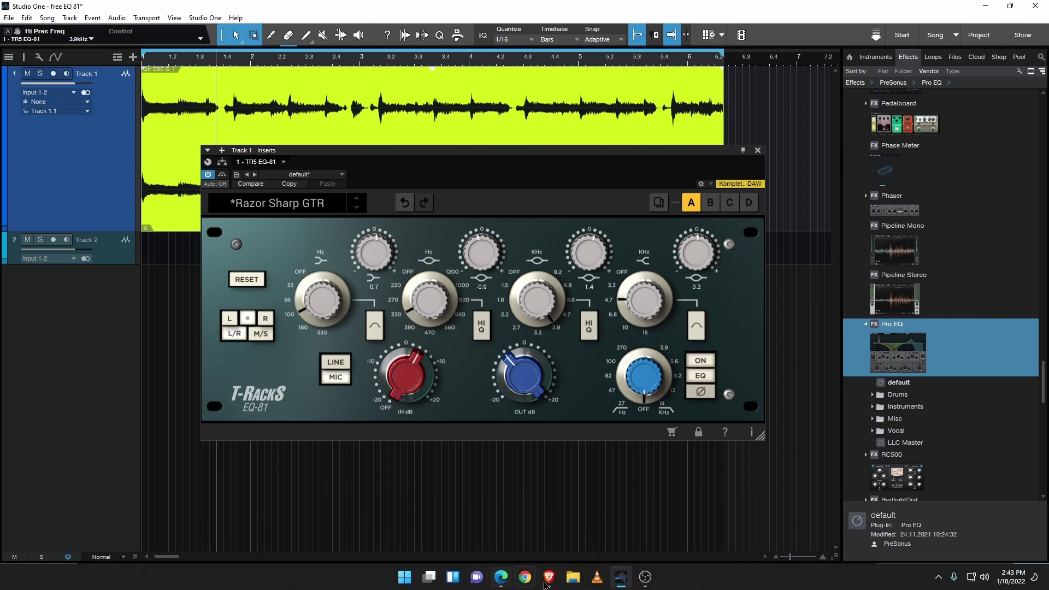
Switch to the browser, examine the Neve 1081 CH product photo and price on the Vintage King page, and return to Studio One
{"action": "left_click", "coordinate": [549, 578]}
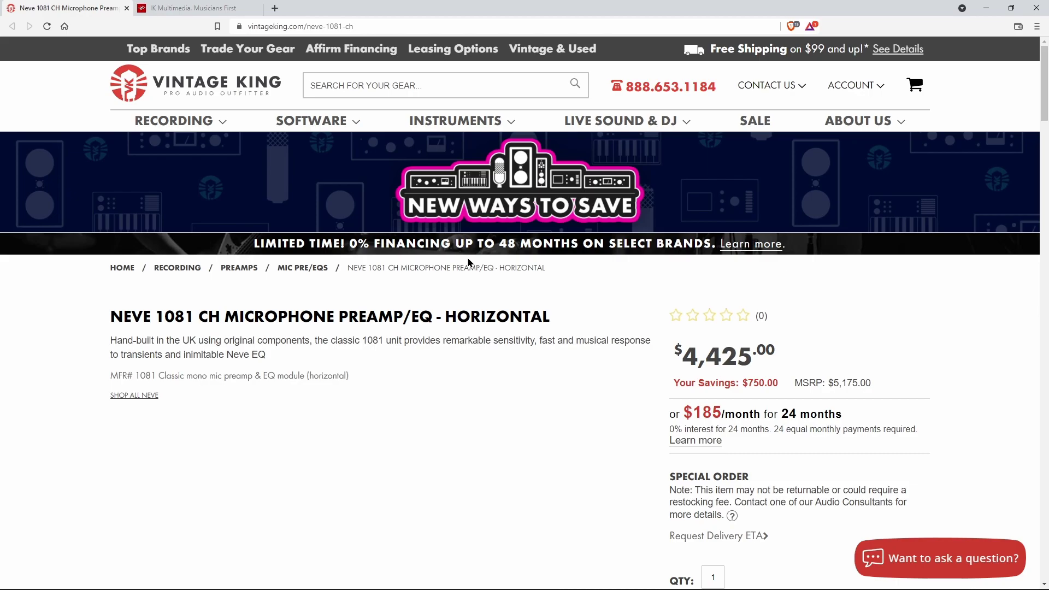
{"action": "scroll", "coordinate": [443, 316], "scroll_direction": "down", "scroll_amount": 6}
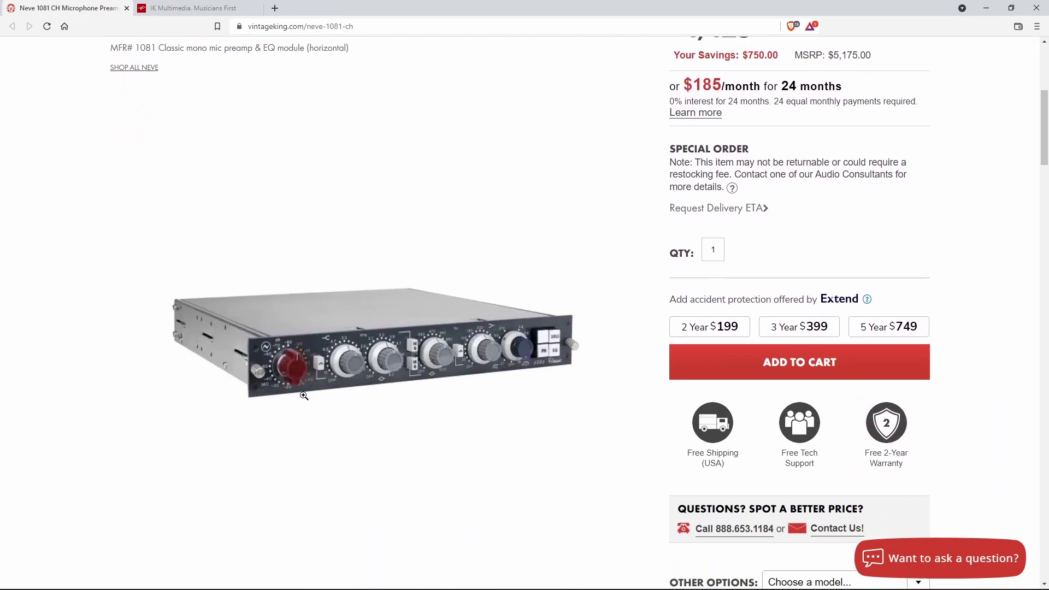
{"action": "scroll", "coordinate": [454, 425], "scroll_direction": "up", "scroll_amount": 3}
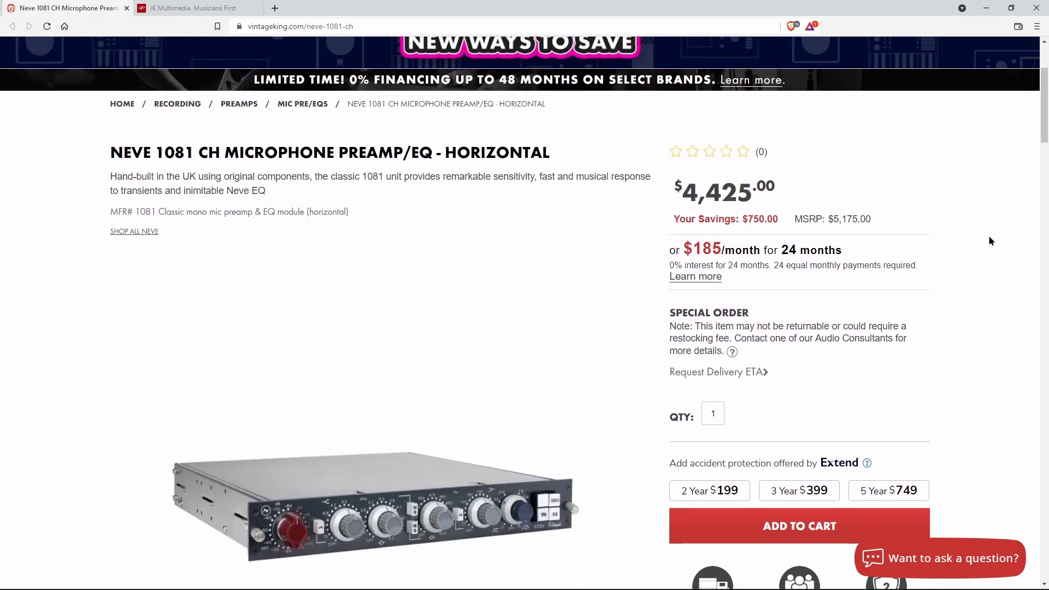
{"action": "scroll", "coordinate": [987, 239], "scroll_direction": "up", "scroll_amount": 3}
{"action": "left_click", "coordinate": [985, 8]}
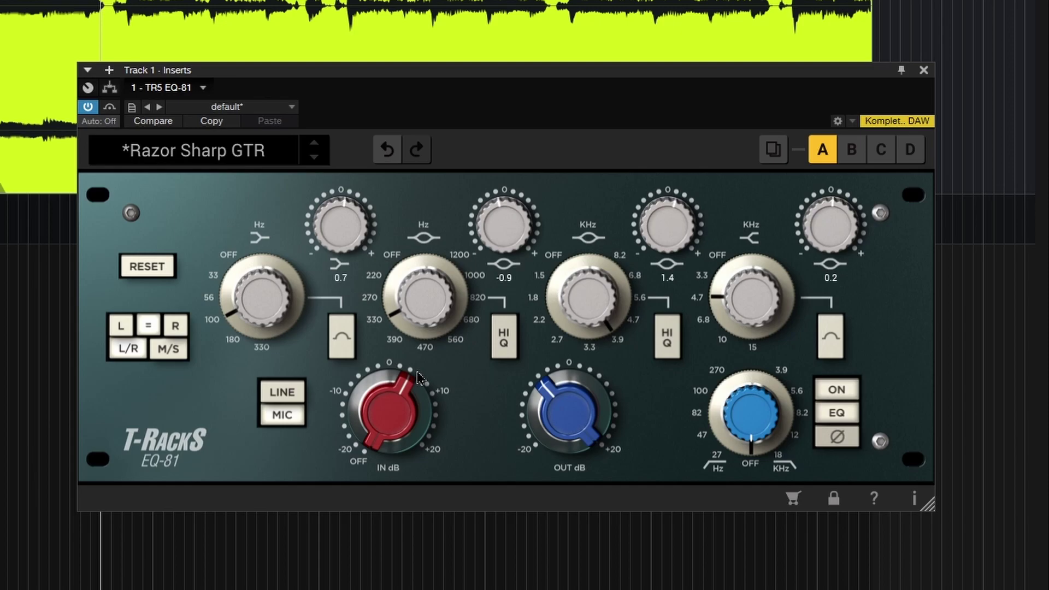
Set the low band frequency to 56 Hz and the low presence band to 270 Hz with a gain of 1.6
{"action": "left_click_drag", "start_coordinate": [257, 301], "coordinate": [288, 281]}
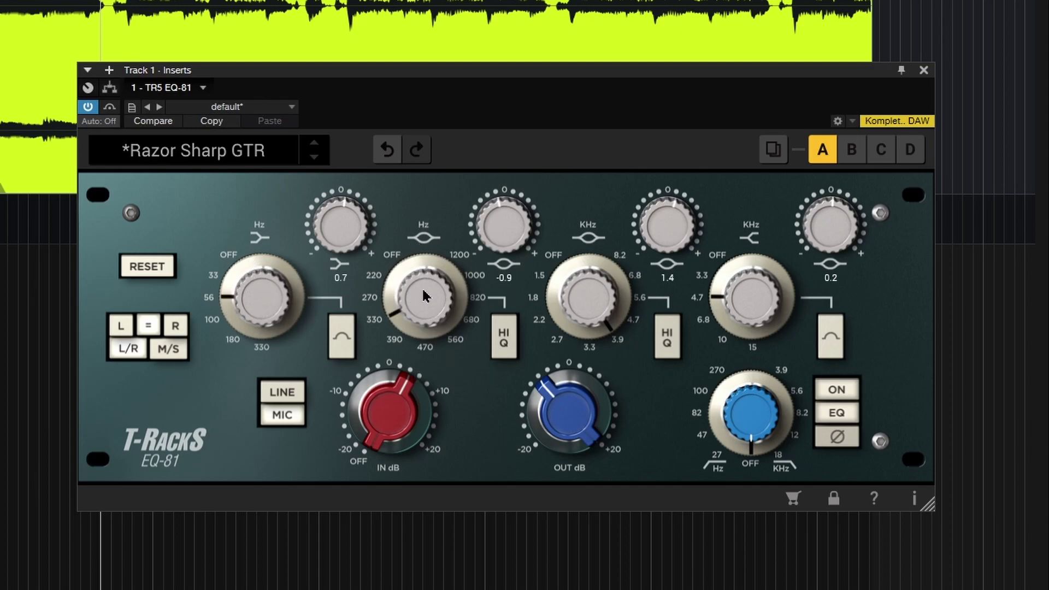
{"action": "left_click_drag", "start_coordinate": [424, 294], "coordinate": [427, 344]}
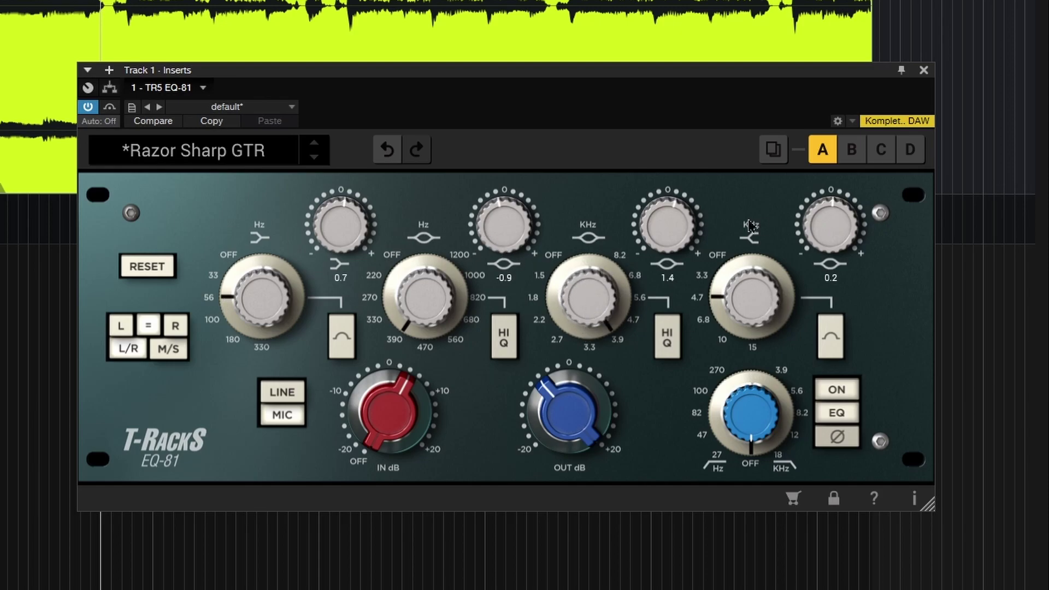
{"action": "left_click_drag", "start_coordinate": [518, 242], "coordinate": [507, 209]}
{"action": "left_click_drag", "start_coordinate": [415, 349], "coordinate": [409, 308]}
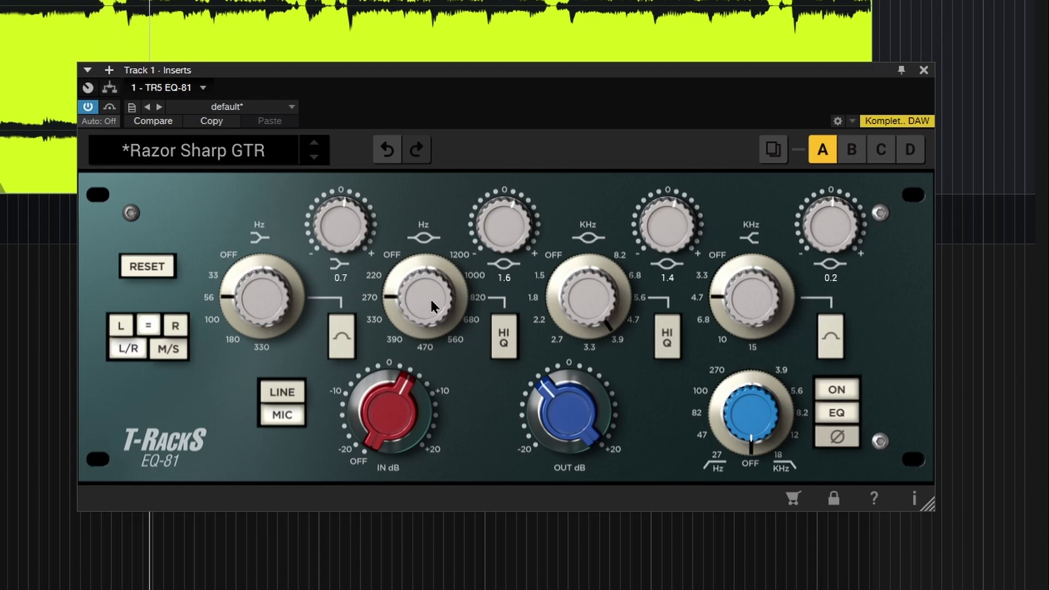
Sweep the low presence gain down to -10.0 and back to -0.2 during playback, and try the band's HI Q switch
{"action": "scroll", "coordinate": [508, 235], "scroll_direction": "down", "scroll_amount": 6}
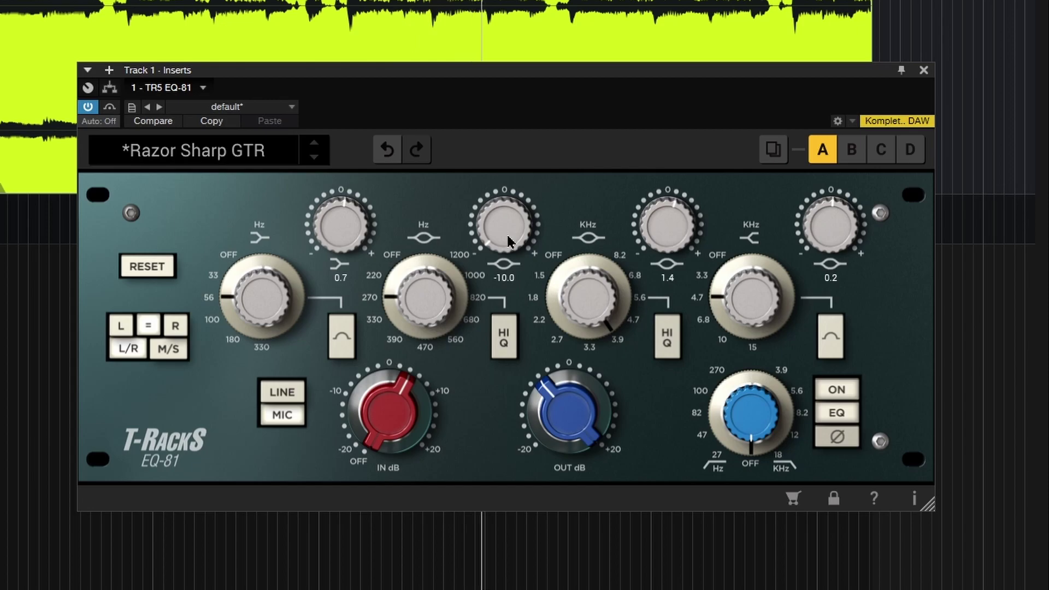
{"action": "scroll", "coordinate": [508, 240], "scroll_direction": "up", "scroll_amount": 8}
{"action": "scroll", "coordinate": [508, 240], "scroll_direction": "down", "scroll_amount": 3}
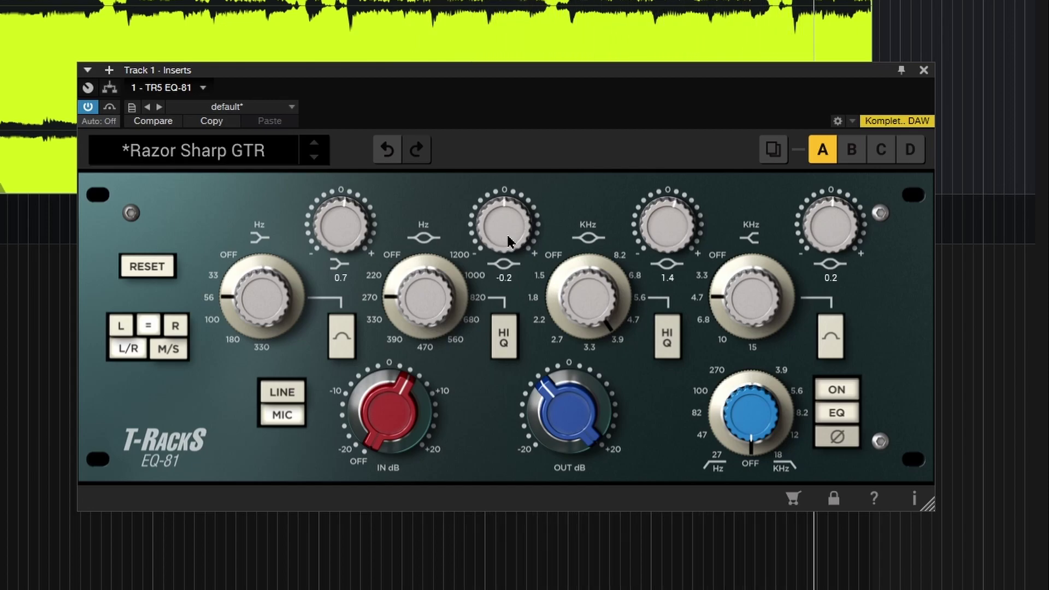
{"action": "left_click", "coordinate": [508, 344]}
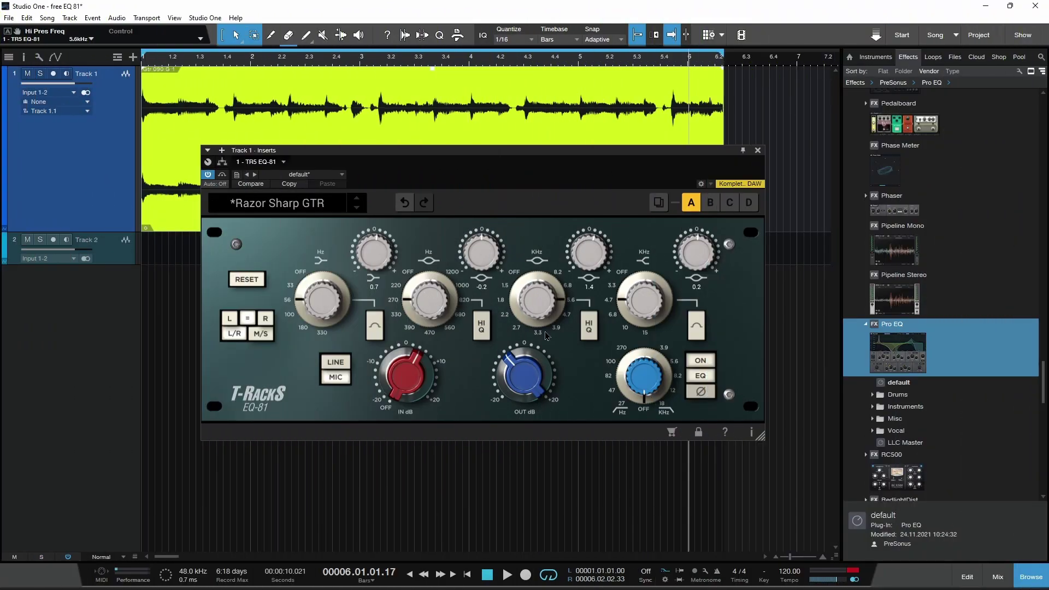
Set the high presence frequency to 4.7 kHz and compare the Line and Mic preamp modes, keeping Mic
{"action": "scroll", "coordinate": [546, 335], "scroll_direction": "down", "scroll_amount": 1}
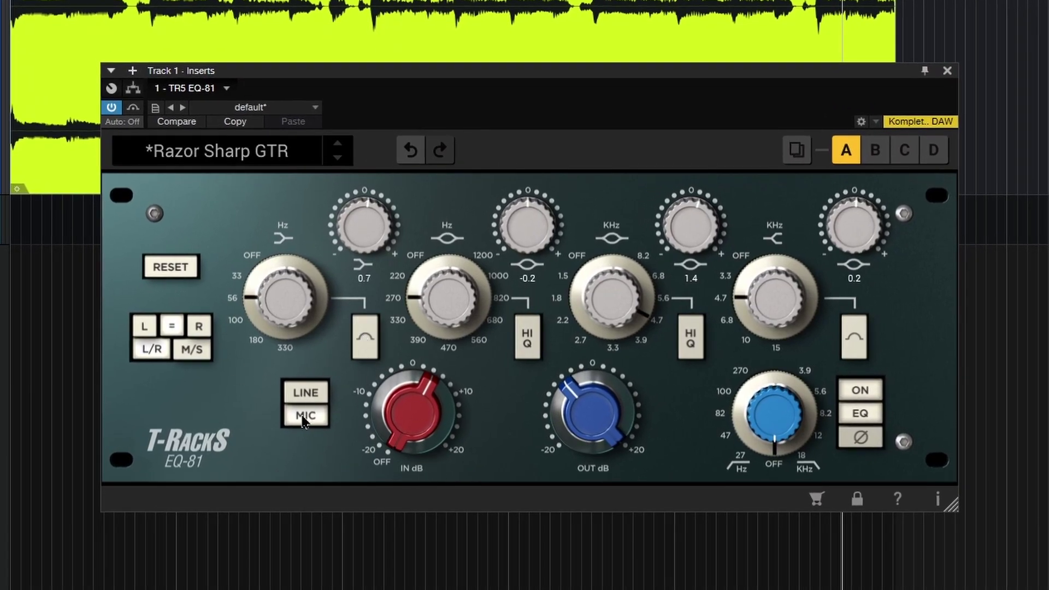
{"action": "left_click", "coordinate": [304, 392]}
{"action": "left_click", "coordinate": [306, 418]}
Raise the input gain above +10 dB and lower the output gain to near its minimum
{"action": "left_click_drag", "start_coordinate": [445, 401], "coordinate": [430, 423]}
{"action": "scroll", "coordinate": [430, 427], "scroll_direction": "up", "scroll_amount": 15}
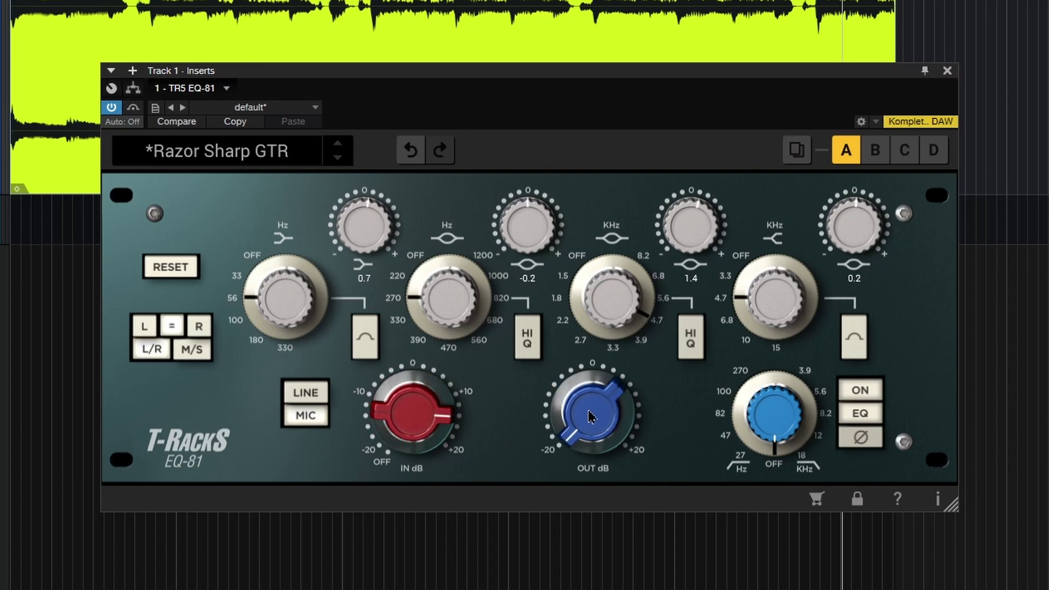
{"action": "scroll", "coordinate": [426, 407], "scroll_direction": "down", "scroll_amount": 4}
{"action": "scroll", "coordinate": [426, 405], "scroll_direction": "down", "scroll_amount": 2}
{"action": "scroll", "coordinate": [424, 429], "scroll_direction": "up", "scroll_amount": 1}
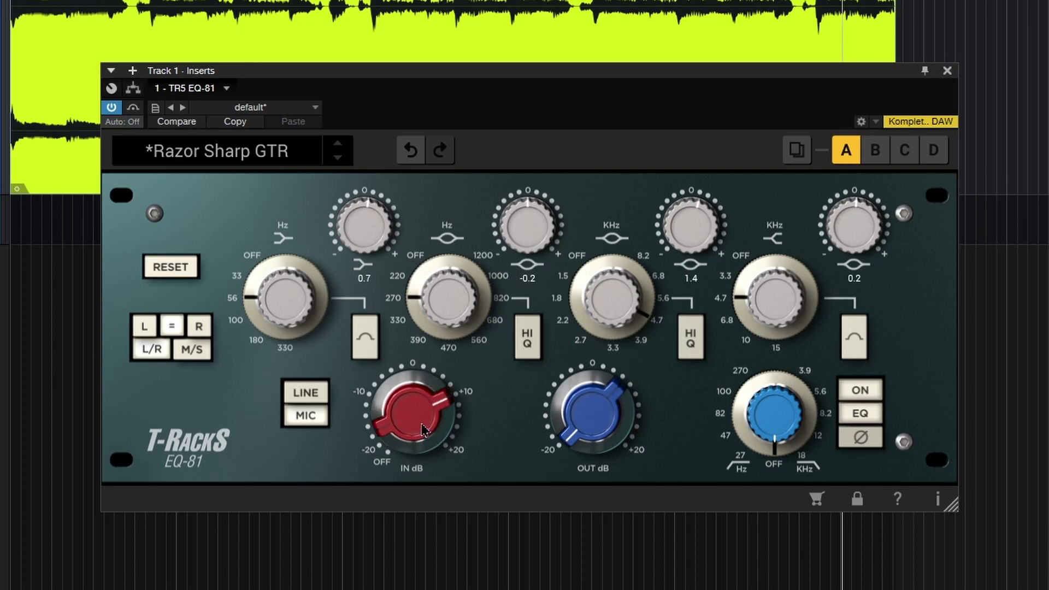
Push the input gain to nearly +20 dB during playback and bring it back to slightly above 0 dB
{"action": "scroll", "coordinate": [421, 423], "scroll_direction": "up", "scroll_amount": 3}
{"action": "scroll", "coordinate": [585, 414], "scroll_direction": "up", "scroll_amount": 6}
{"action": "scroll", "coordinate": [586, 420], "scroll_direction": "down", "scroll_amount": 8}
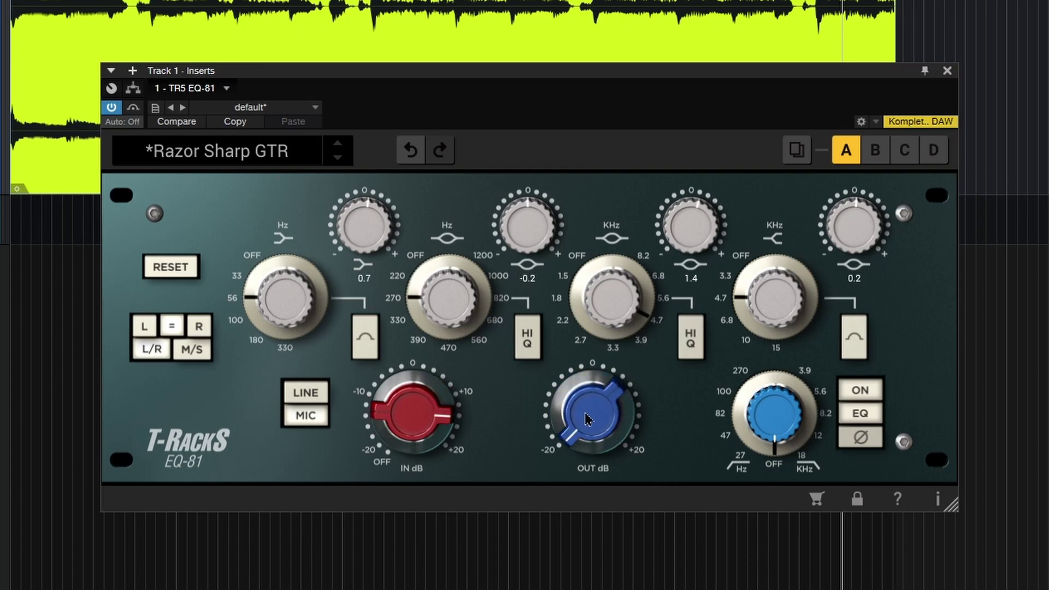
{"action": "scroll", "coordinate": [377, 437], "scroll_direction": "up", "scroll_amount": 4}
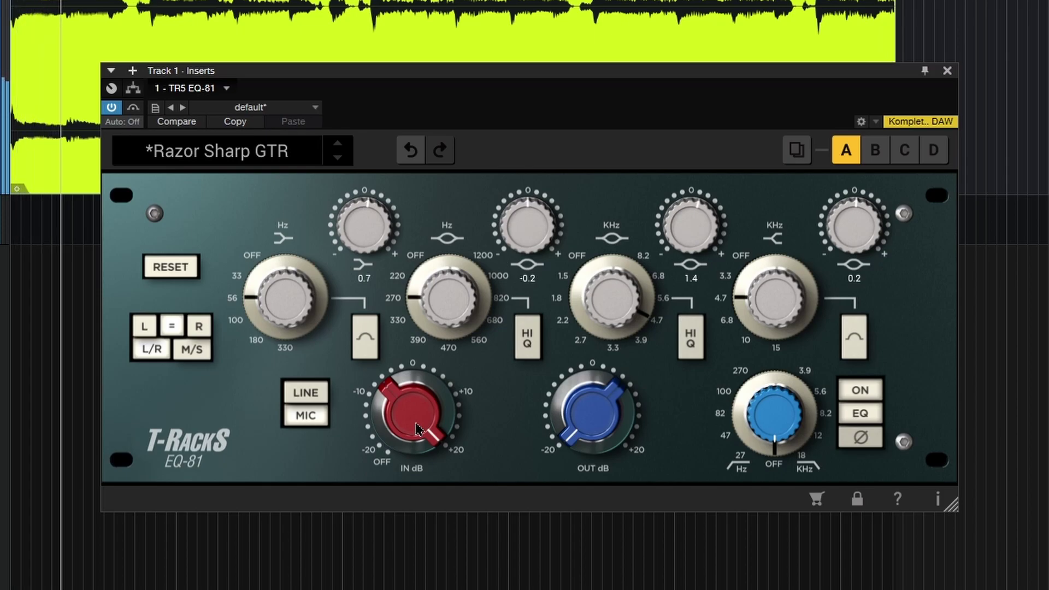
{"action": "scroll", "coordinate": [411, 417], "scroll_direction": "down", "scroll_amount": 6}
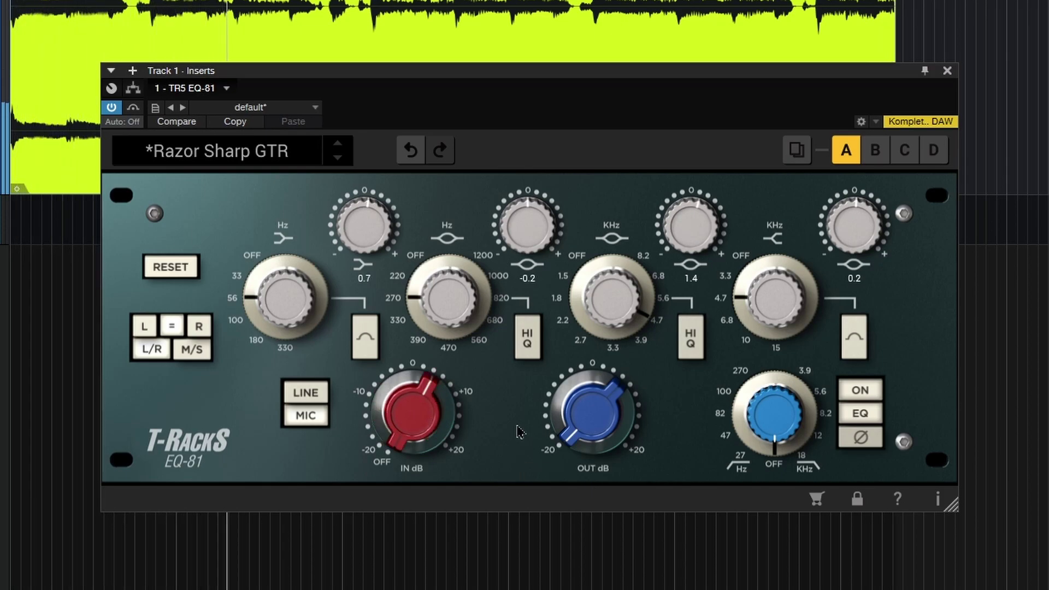
Raise the output gain to about -7 dB and set the low-pass filter to 12 kHz
{"action": "scroll", "coordinate": [598, 416], "scroll_direction": "up", "scroll_amount": 6}
{"action": "scroll", "coordinate": [382, 416], "scroll_direction": "up", "scroll_amount": 2}
{"action": "scroll", "coordinate": [586, 420], "scroll_direction": "down", "scroll_amount": 2}
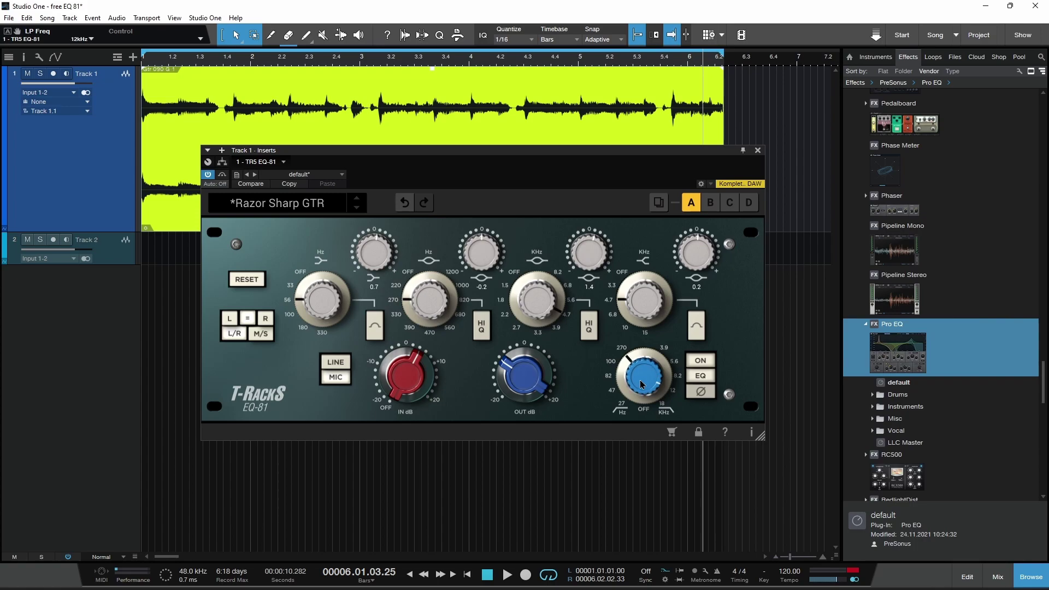
Play the guitar track and set the high-pass filter to 100 Hz and the low-pass filter to 8.2 kHz
{"action": "scroll", "coordinate": [640, 385], "scroll_direction": "up", "scroll_amount": 2}
{"action": "key", "text": "space"}
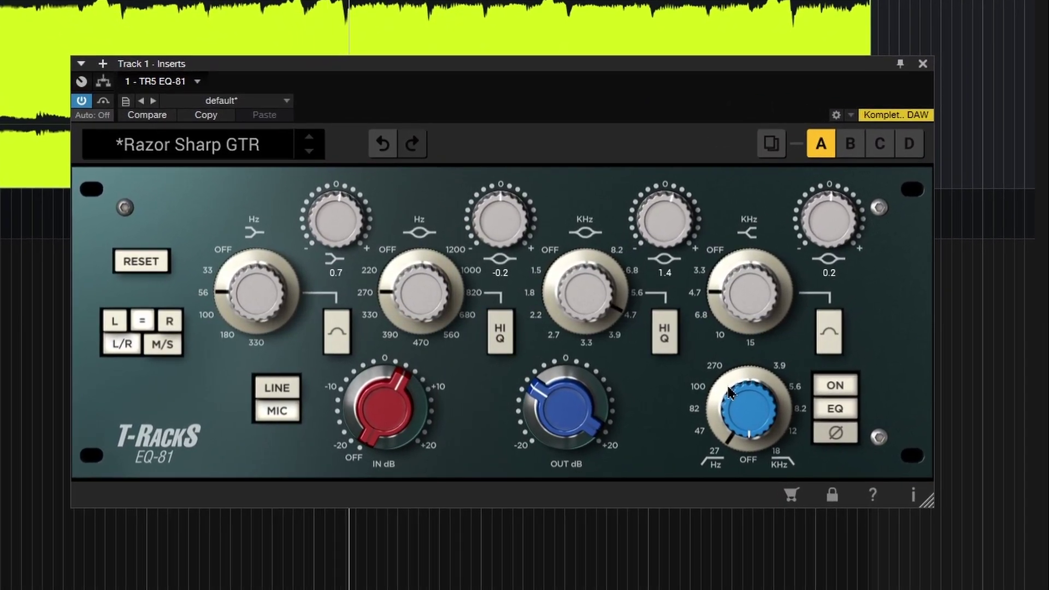
{"action": "scroll", "coordinate": [753, 419], "scroll_direction": "up", "scroll_amount": 10}
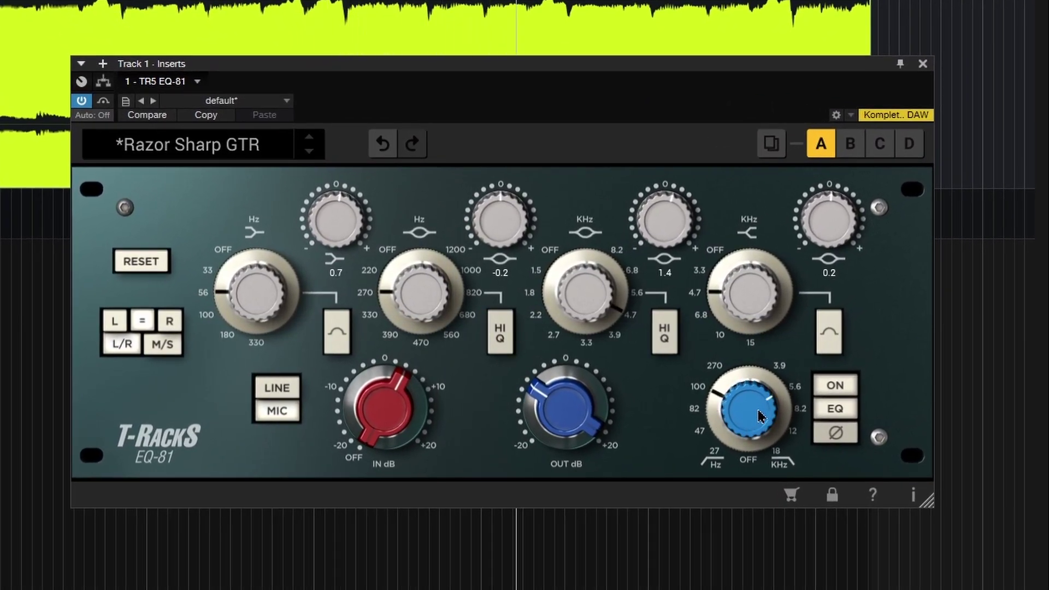
{"action": "scroll", "coordinate": [745, 411], "scroll_direction": "up", "scroll_amount": 2}
{"action": "scroll", "coordinate": [714, 411], "scroll_direction": "up", "scroll_amount": 1}
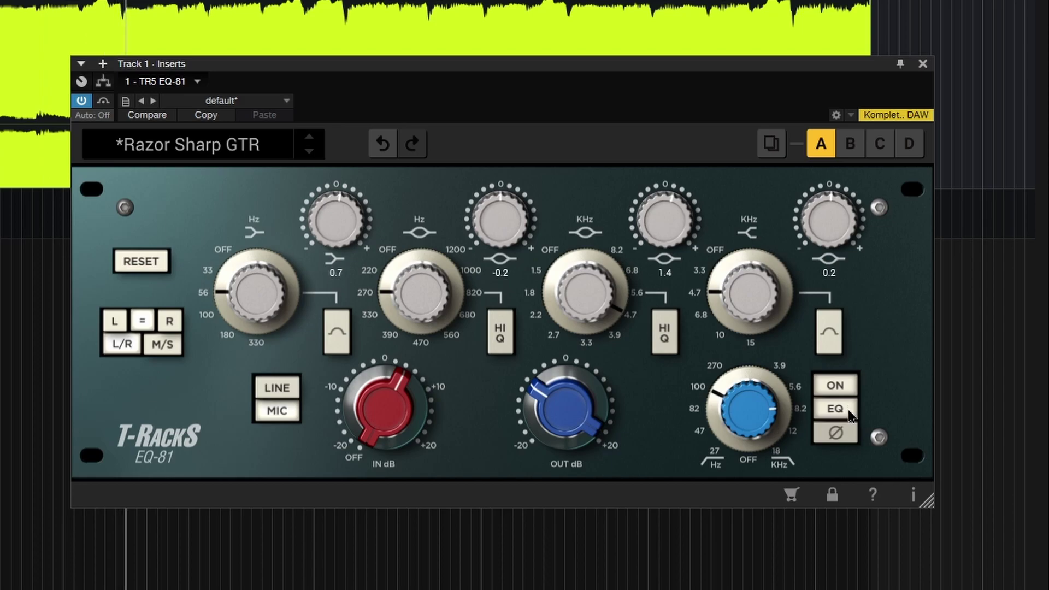
Raise the input gain to about +7 dB and switch the channel processing to M/S
{"action": "scroll", "coordinate": [368, 426], "scroll_direction": "up", "scroll_amount": 3}
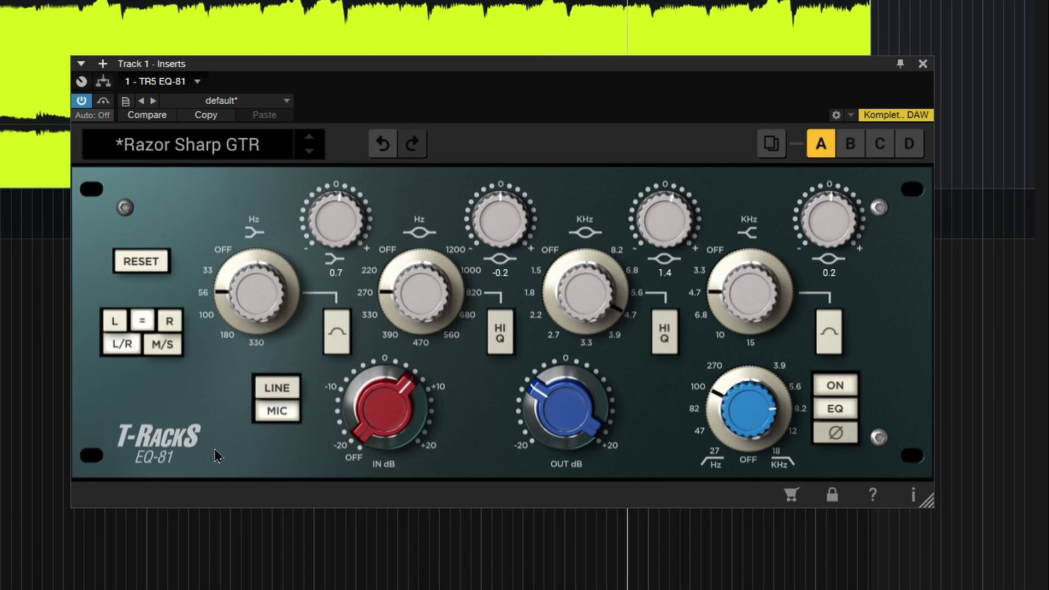
{"action": "left_click", "coordinate": [162, 346]}
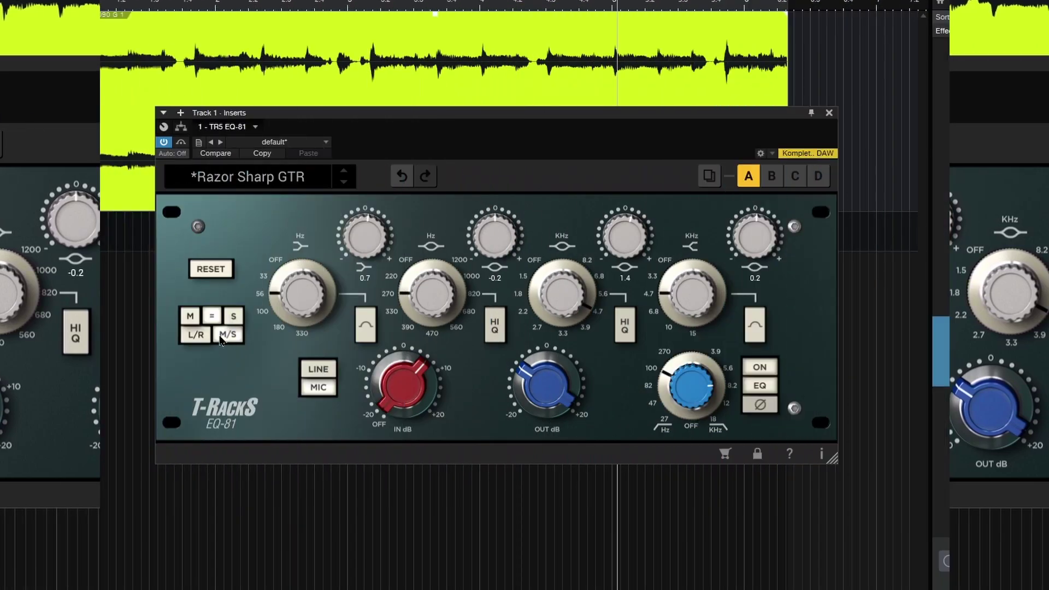
{"action": "scroll", "coordinate": [296, 298], "scroll_direction": "up", "scroll_amount": 1}
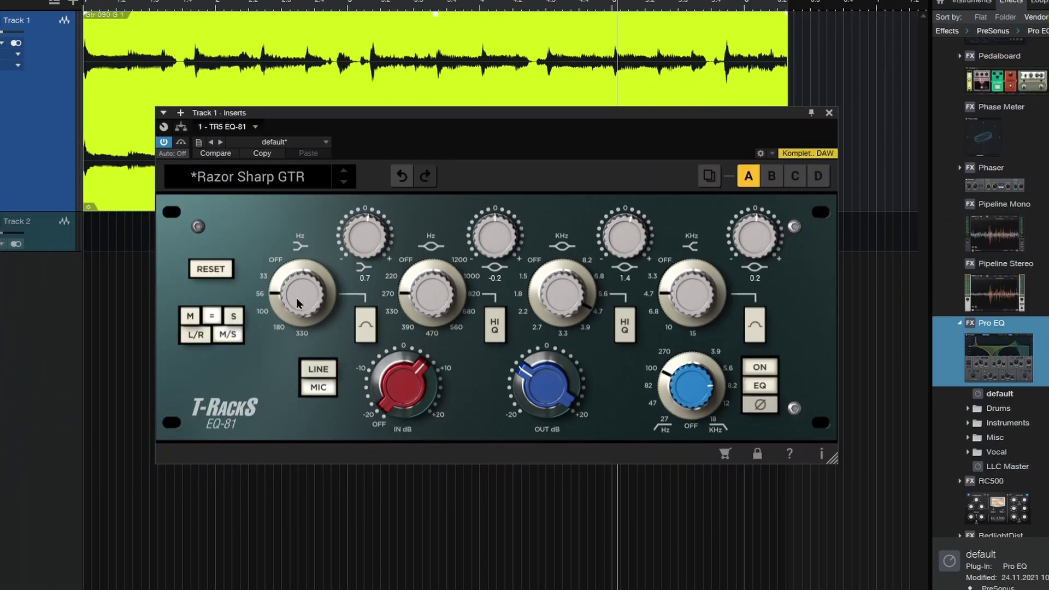
Set the Side channel's bands to 330 Hz with gain -2.1, 220 Hz, 8.2 kHz and 15 kHz
{"action": "left_click", "coordinate": [236, 319]}
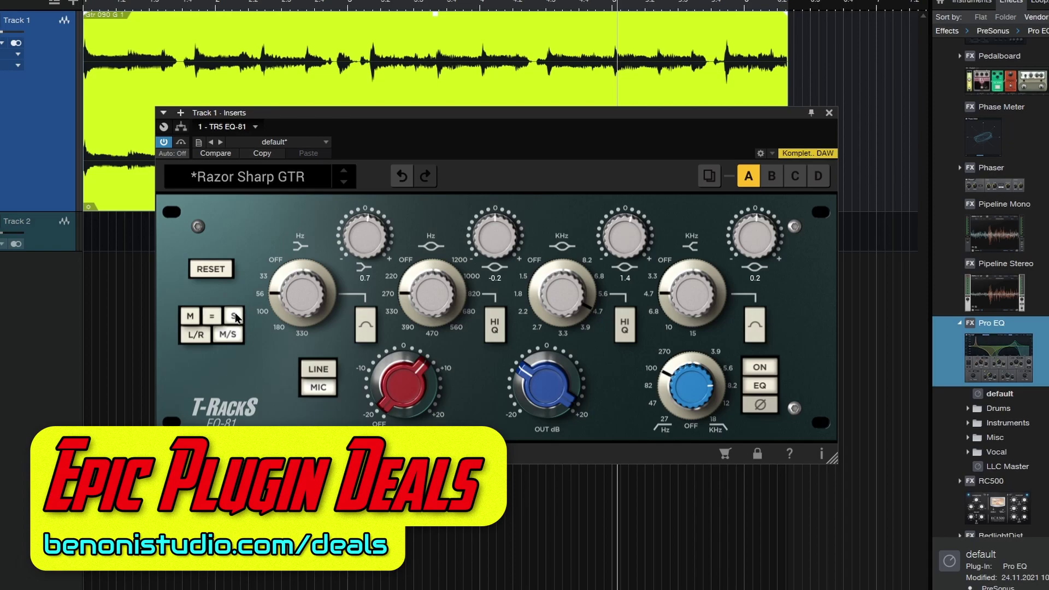
{"action": "scroll", "coordinate": [582, 309], "scroll_direction": "up", "scroll_amount": 3}
{"action": "scroll", "coordinate": [446, 311], "scroll_direction": "down", "scroll_amount": 2}
{"action": "scroll", "coordinate": [670, 305], "scroll_direction": "up", "scroll_amount": 3}
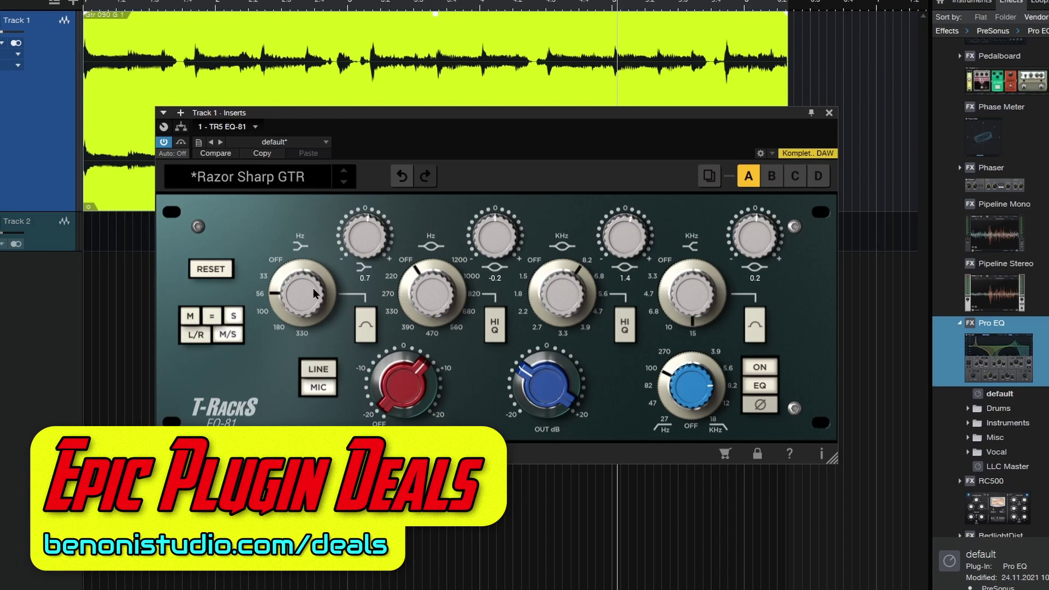
{"action": "scroll", "coordinate": [311, 291], "scroll_direction": "up", "scroll_amount": 3}
{"action": "scroll", "coordinate": [432, 295], "scroll_direction": "up", "scroll_amount": 1}
{"action": "scroll", "coordinate": [370, 239], "scroll_direction": "down", "scroll_amount": 2}
{"action": "scroll", "coordinate": [368, 239], "scroll_direction": "down", "scroll_amount": 1}
Select the Mid channel and adjust its EQ independently of the Side channel
{"action": "left_click", "coordinate": [189, 318]}
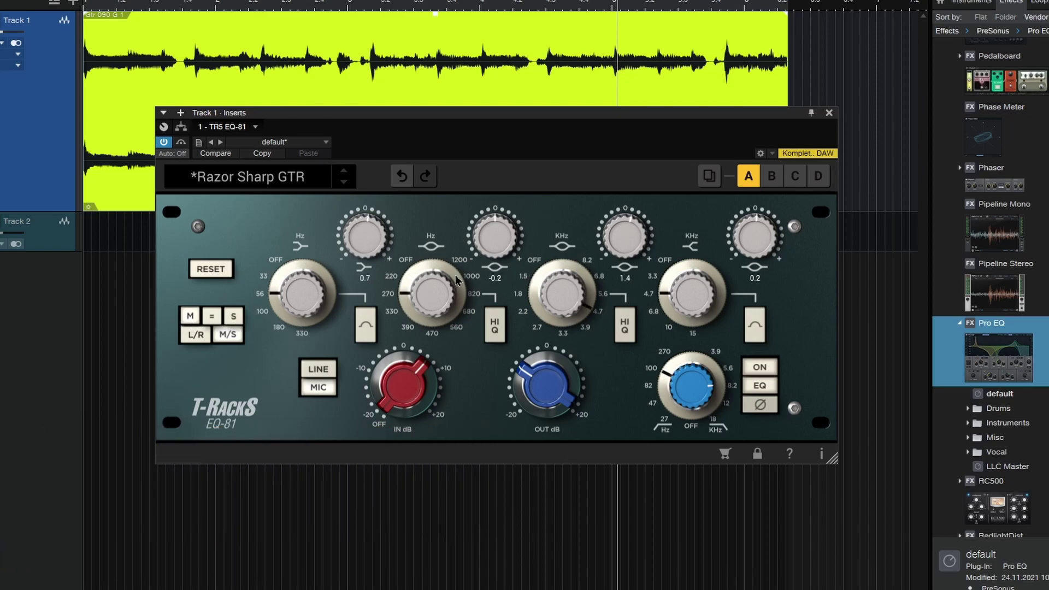
{"action": "scroll", "coordinate": [437, 296], "scroll_direction": "down", "scroll_amount": 2}
{"action": "scroll", "coordinate": [432, 304], "scroll_direction": "up", "scroll_amount": 2}
{"action": "scroll", "coordinate": [584, 292], "scroll_direction": "up", "scroll_amount": 3}
Compare the Side and Mid channel settings, and return to L/R processing with the right channel selected
{"action": "left_click", "coordinate": [230, 316]}
{"action": "left_click", "coordinate": [189, 316]}
{"action": "left_click", "coordinate": [196, 338]}
{"action": "left_click", "coordinate": [234, 319]}
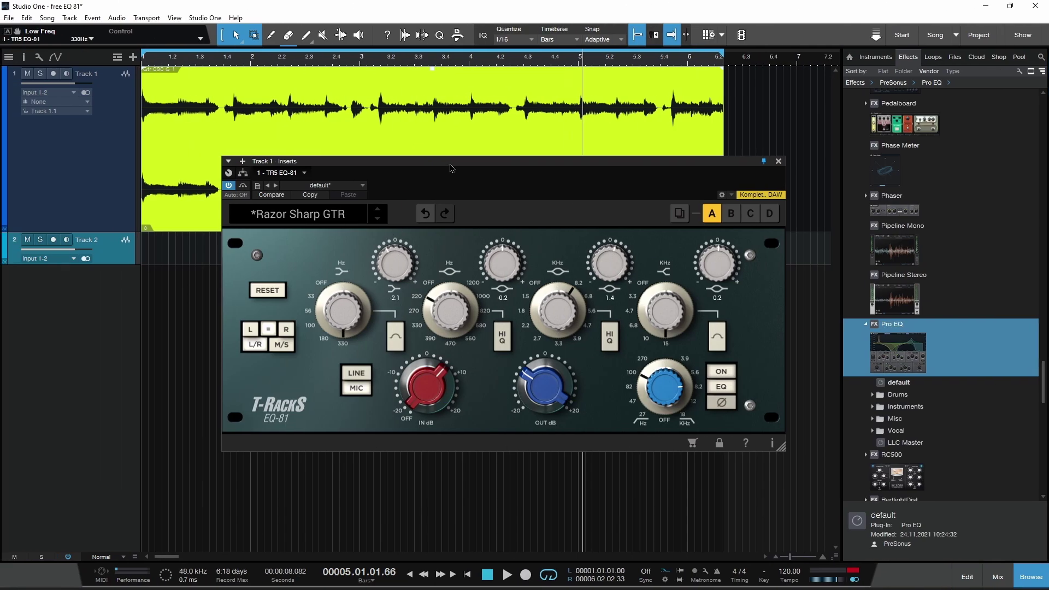
Arrange the EQ-81 and Pro EQ windows side by side, and disable Pro EQ's low-cut and high-cut filters
{"action": "left_click_drag", "start_coordinate": [454, 168], "coordinate": [518, 116]}
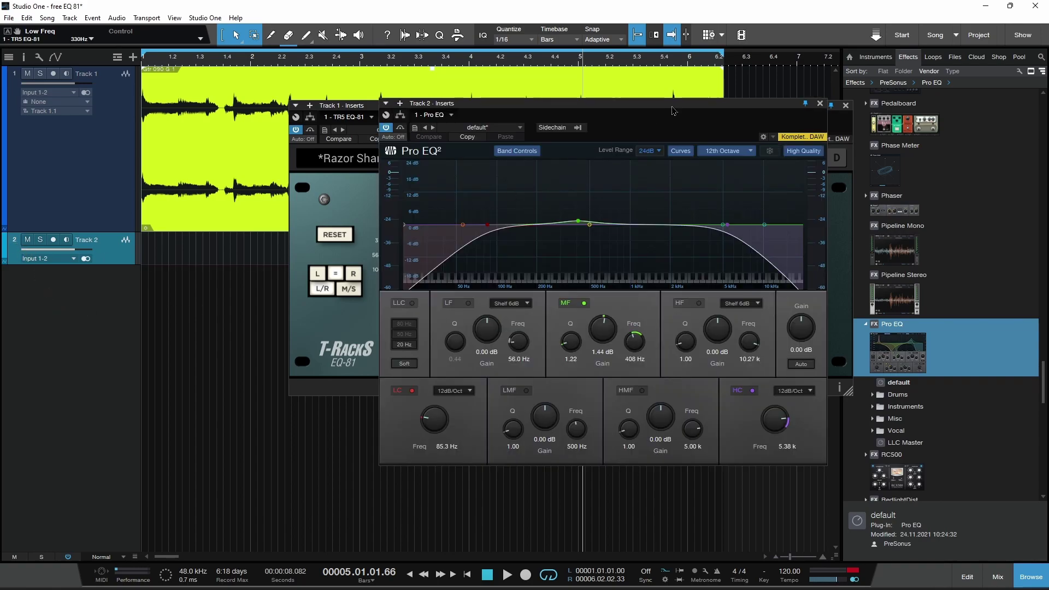
{"action": "left_click_drag", "start_coordinate": [700, 113], "coordinate": [741, 135]}
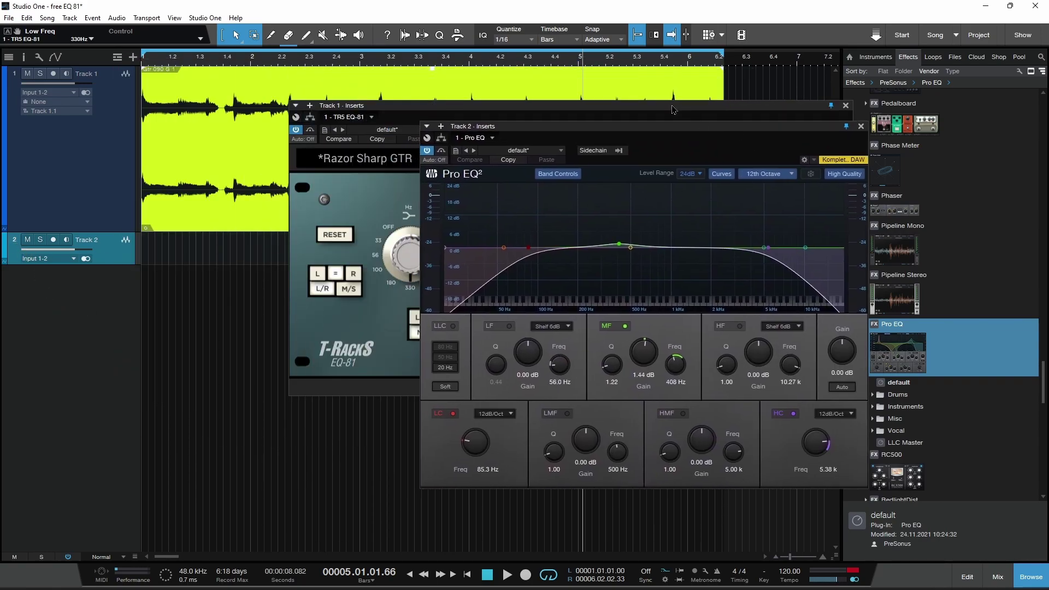
{"action": "left_click_drag", "start_coordinate": [673, 112], "coordinate": [451, 124]}
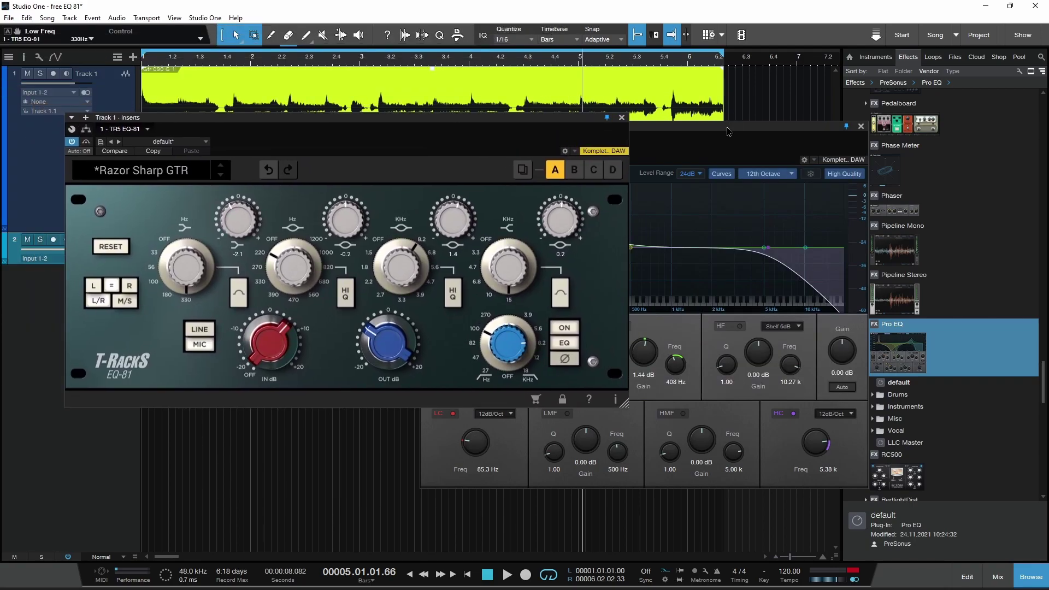
{"action": "left_click_drag", "start_coordinate": [728, 131], "coordinate": [749, 145]}
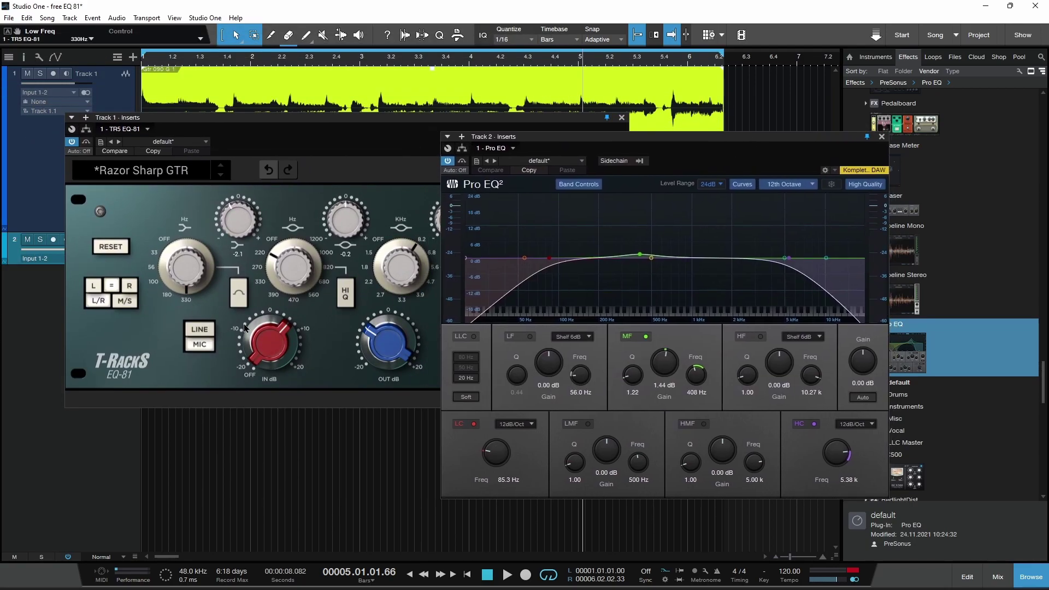
{"action": "left_click", "coordinate": [475, 426]}
{"action": "left_click", "coordinate": [807, 425]}
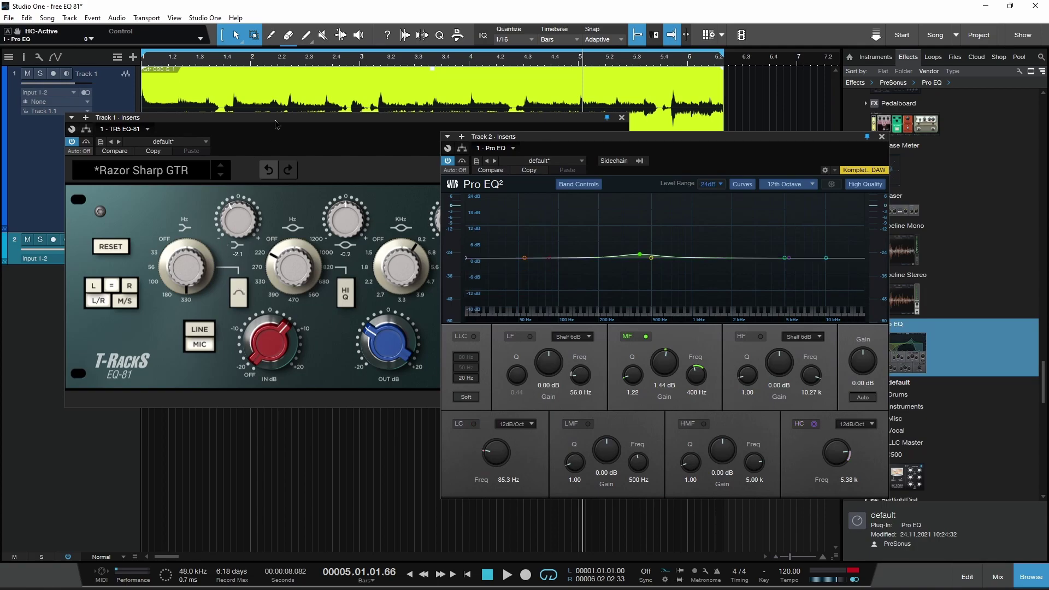
Bring the EQ-81 window to the front and set its low band frequency to 100 Hz
{"action": "left_click_drag", "start_coordinate": [278, 125], "coordinate": [271, 123]}
{"action": "scroll", "coordinate": [176, 270], "scroll_direction": "down", "scroll_amount": 5}
{"action": "scroll", "coordinate": [176, 269], "scroll_direction": "up", "scroll_amount": 5}
{"action": "scroll", "coordinate": [177, 270], "scroll_direction": "down", "scroll_amount": 4}
{"action": "left_click_drag", "start_coordinate": [176, 269], "coordinate": [181, 255]}
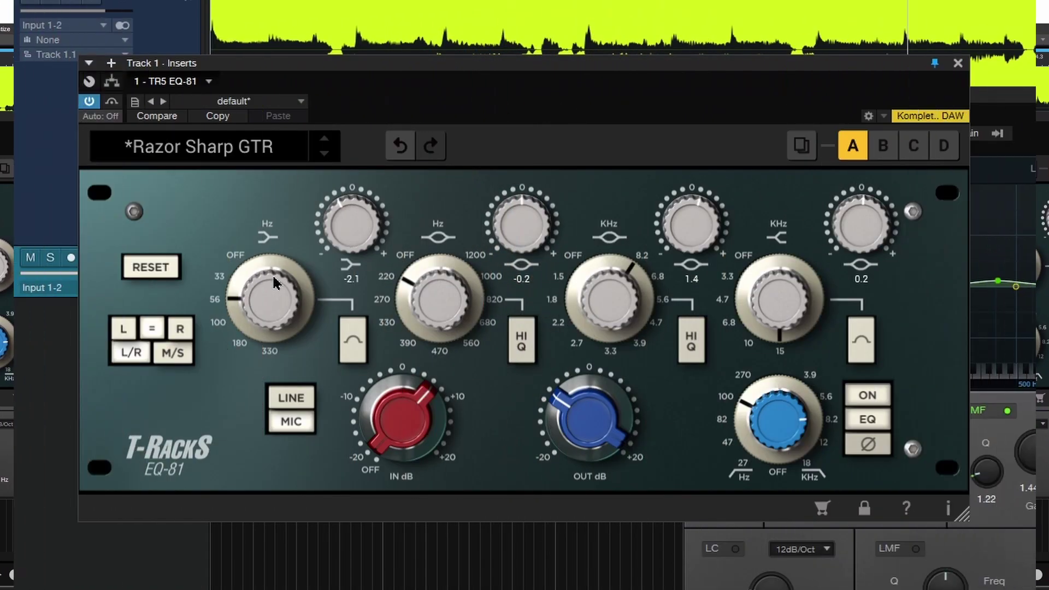
{"action": "left_click_drag", "start_coordinate": [274, 283], "coordinate": [275, 284]}
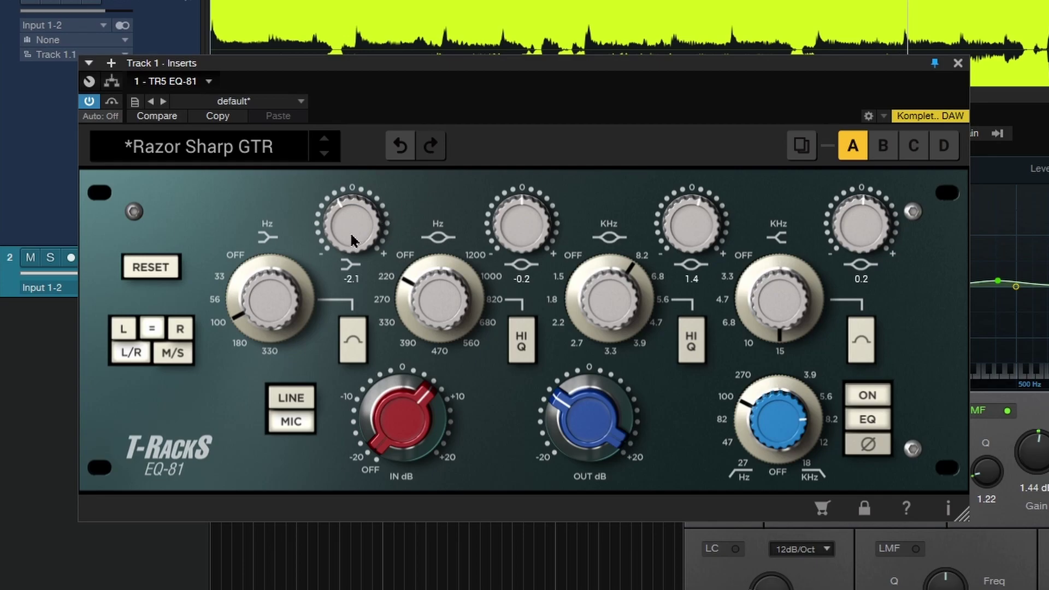
Set the EQ-81 low-band gain to 3.5 and enable Pro EQ's LF band as a 12 dB shelf
{"action": "left_click_drag", "start_coordinate": [352, 238], "coordinate": [349, 236]}
{"action": "scroll", "coordinate": [349, 232], "scroll_direction": "up", "scroll_amount": 3}
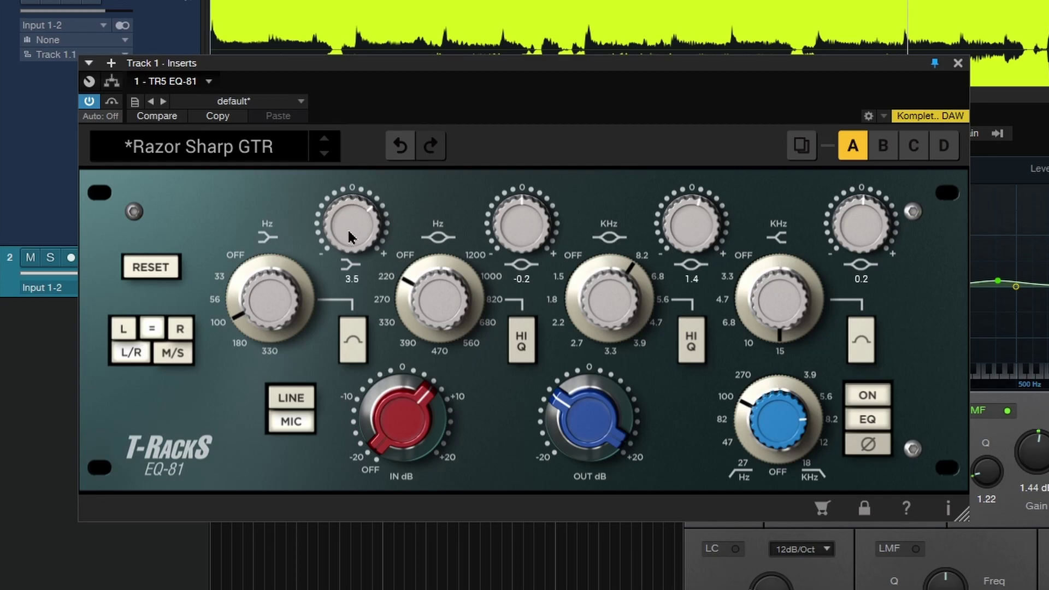
{"action": "left_click", "coordinate": [1011, 217]}
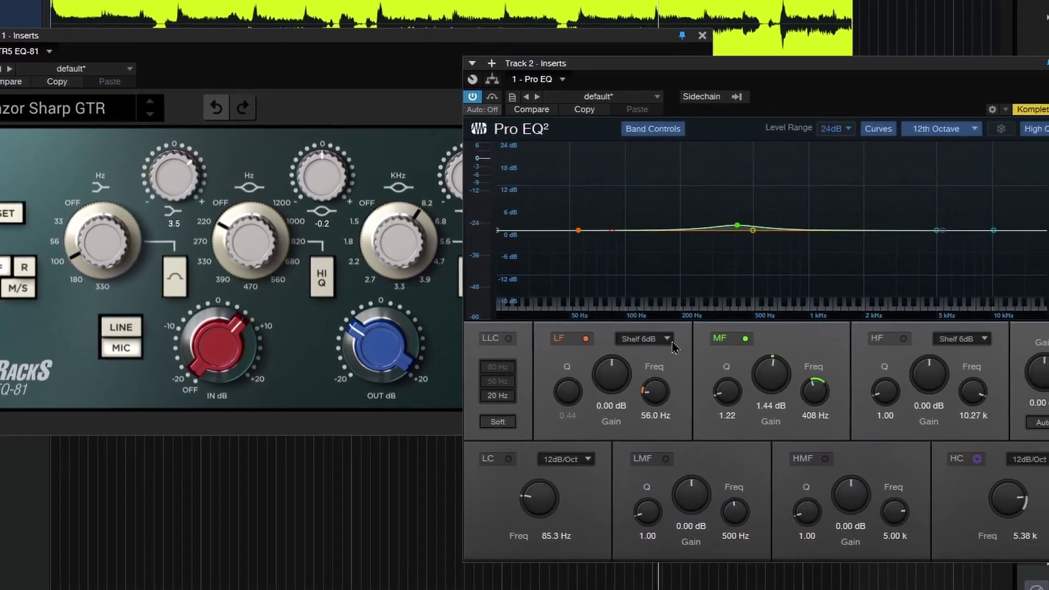
{"action": "left_click", "coordinate": [867, 396]}
{"action": "left_click", "coordinate": [661, 386]}
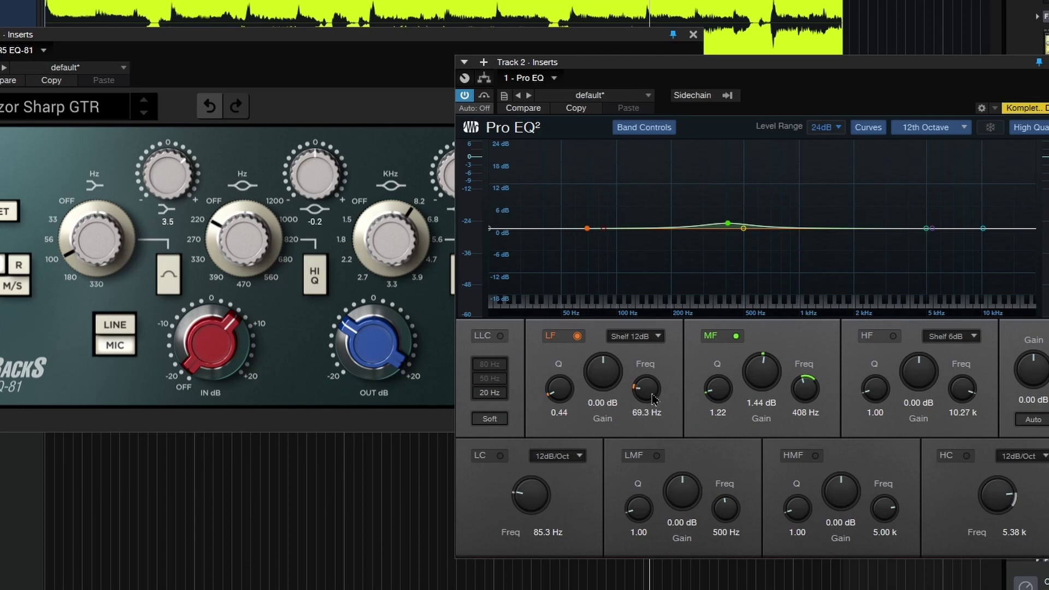
Set Pro EQ's LF frequency to 105 Hz and sweep its gain from a boost down to -16.32 dB
{"action": "scroll", "coordinate": [653, 399], "scroll_direction": "up", "scroll_amount": 2}
{"action": "scroll", "coordinate": [606, 379], "scroll_direction": "up", "scroll_amount": 6}
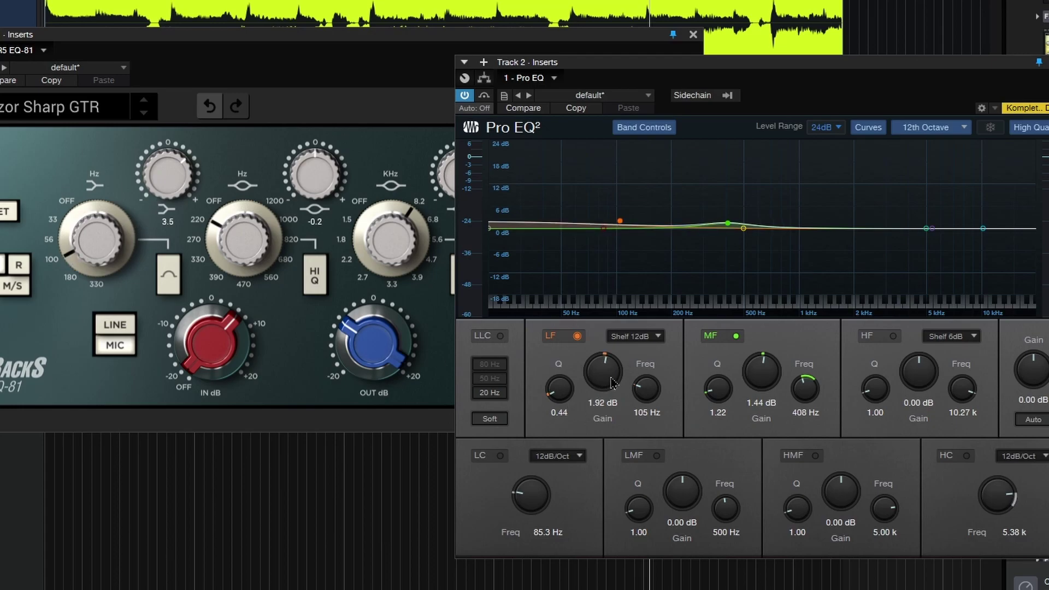
{"action": "scroll", "coordinate": [613, 383], "scroll_direction": "up", "scroll_amount": 2}
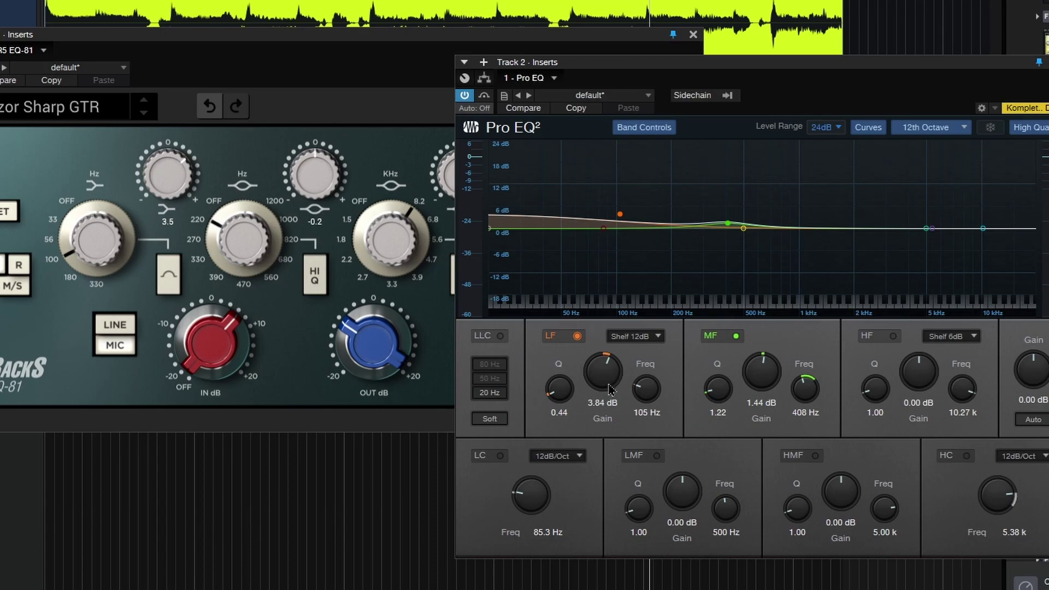
{"action": "scroll", "coordinate": [610, 389], "scroll_direction": "down", "scroll_amount": 1}
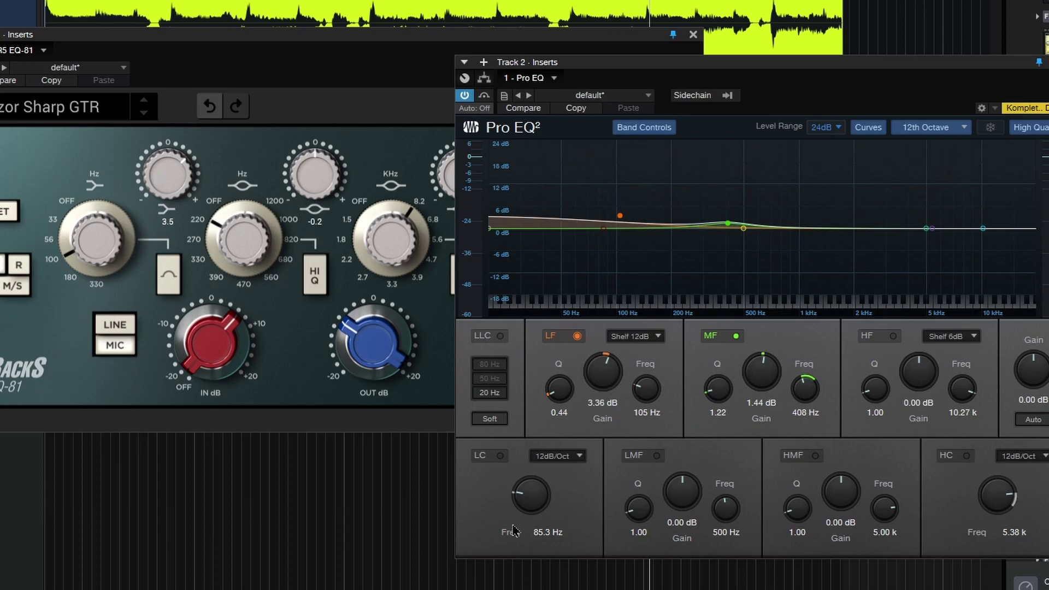
{"action": "left_click_drag", "start_coordinate": [596, 389], "coordinate": [607, 448]}
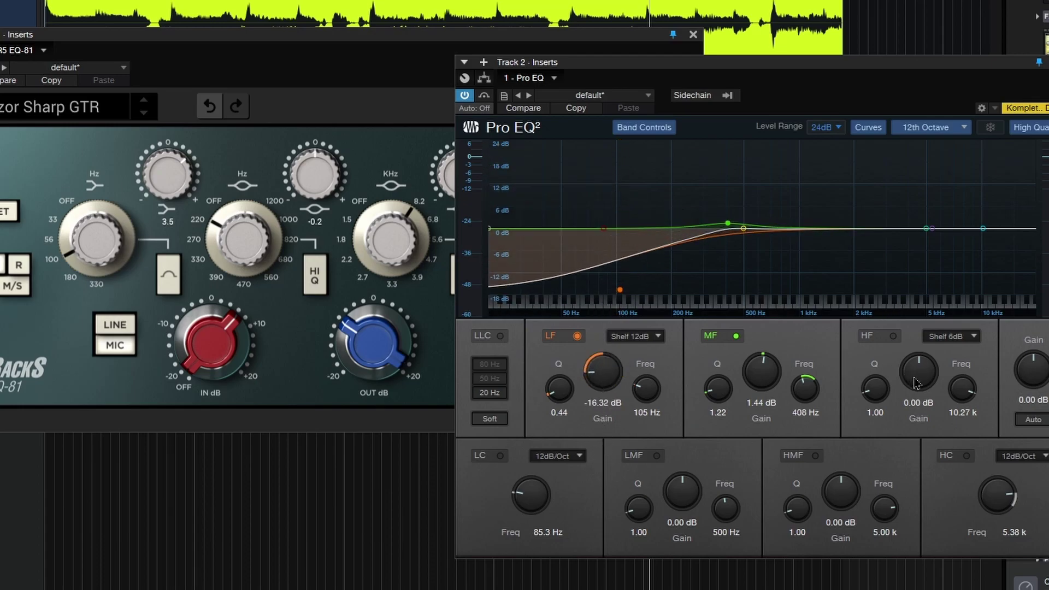
Set the EQ-81 high band to 6.8 kHz and Pro EQ's HF shelf to 17.76 dB at 6.62 kHz
{"action": "left_click_drag", "start_coordinate": [919, 382], "coordinate": [917, 322]}
{"action": "left_click_drag", "start_coordinate": [245, 67], "coordinate": [224, 67]}
{"action": "left_click_drag", "start_coordinate": [525, 257], "coordinate": [517, 169]}
{"action": "scroll", "coordinate": [508, 246], "scroll_direction": "down", "scroll_amount": 3}
{"action": "scroll", "coordinate": [509, 246], "scroll_direction": "up", "scroll_amount": 3}
{"action": "mouse_move", "coordinate": [920, 374]}
{"action": "left_mouse_down"}
{"action": "mouse_move", "coordinate": [965, 393]}
{"action": "mouse_move", "coordinate": [904, 364]}
{"action": "left_mouse_up"}
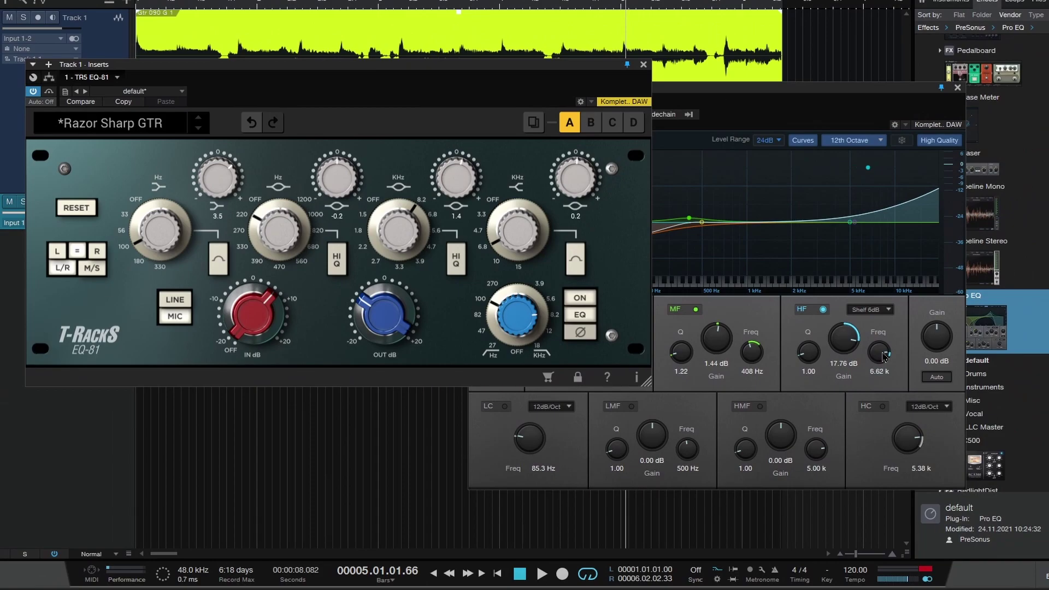
Set the EQ-81 high-band gain to 10.0 and Pro EQ's HF gain to 21.12 dB, keeping both windows side by side
{"action": "left_click_drag", "start_coordinate": [559, 194], "coordinate": [558, 189]}
{"action": "left_click_drag", "start_coordinate": [852, 337], "coordinate": [852, 344]}
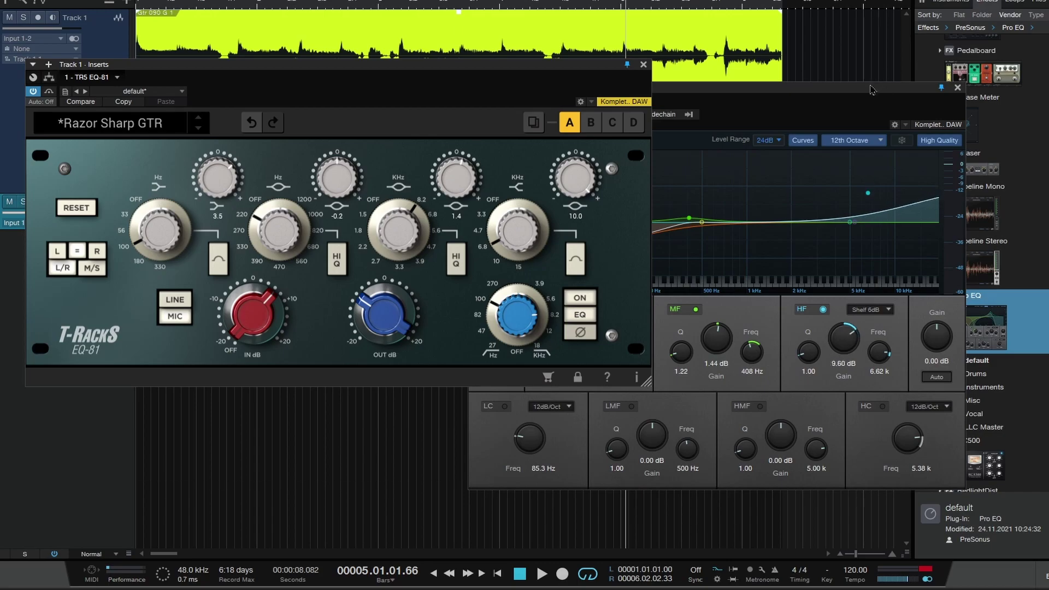
{"action": "left_click_drag", "start_coordinate": [872, 89], "coordinate": [787, 86]}
{"action": "left_click_drag", "start_coordinate": [768, 337], "coordinate": [767, 322]}
{"action": "left_click_drag", "start_coordinate": [612, 86], "coordinate": [837, 92]}
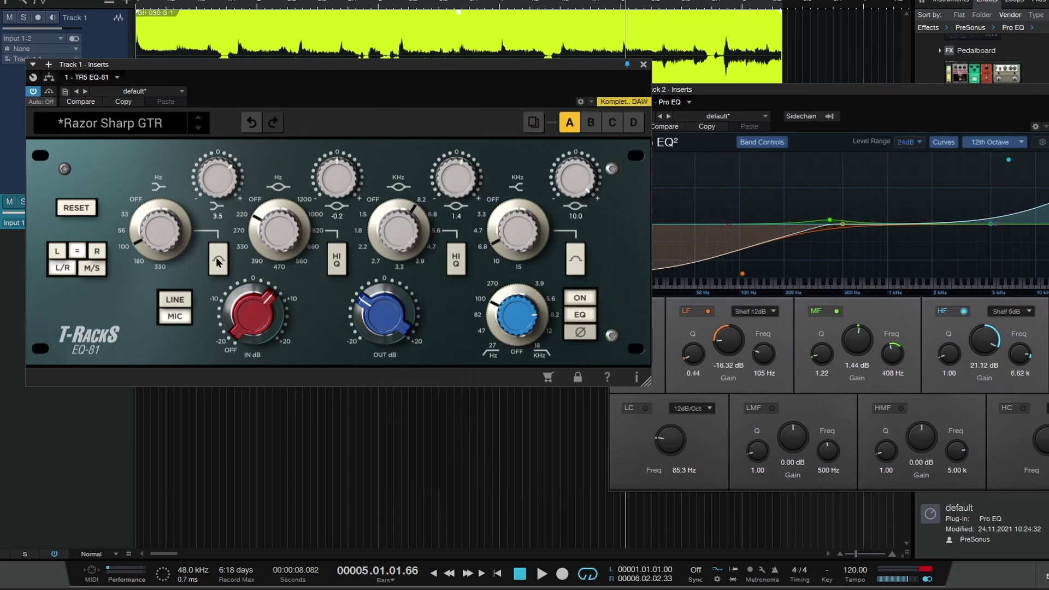
Switch the low band of both EQs to a peaking shape and set Pro EQ's LF gain to -1.68 dB
{"action": "left_click", "coordinate": [217, 261]}
{"action": "left_click", "coordinate": [677, 238]}
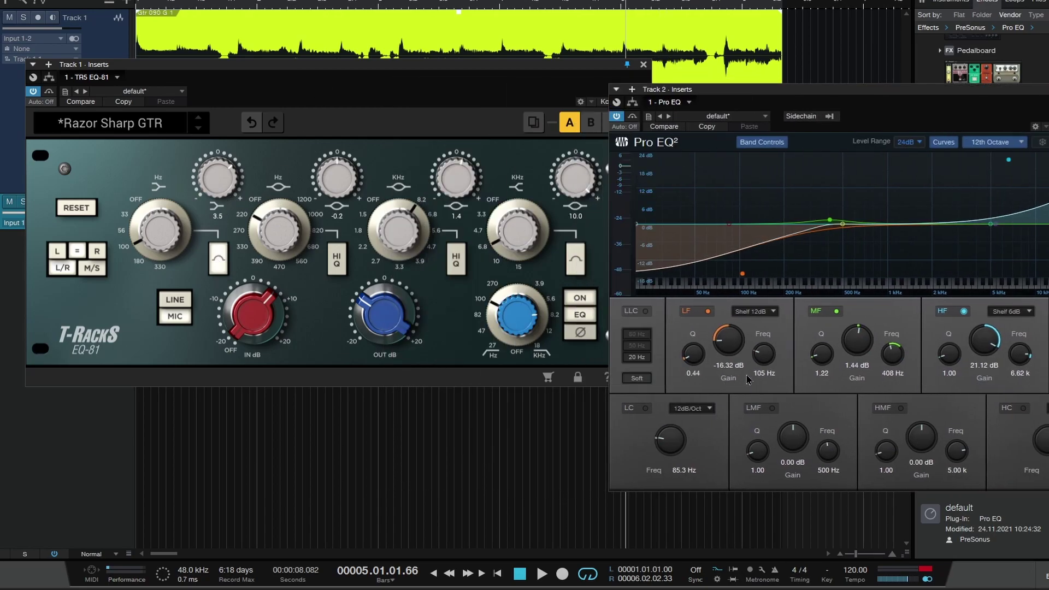
{"action": "left_click", "coordinate": [773, 313]}
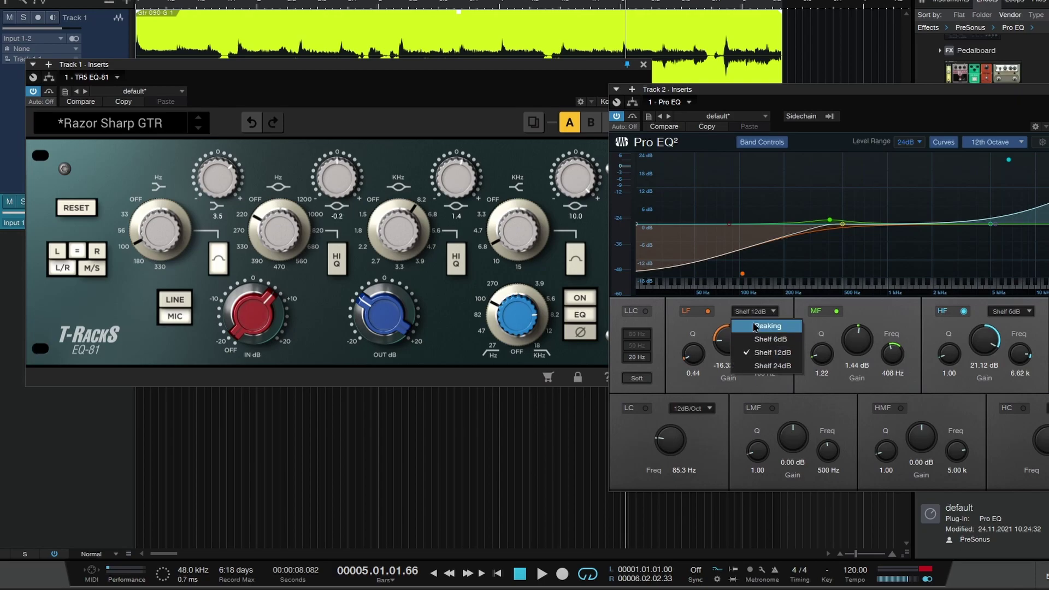
{"action": "left_click", "coordinate": [758, 328]}
{"action": "left_click_drag", "start_coordinate": [722, 346], "coordinate": [862, 140]}
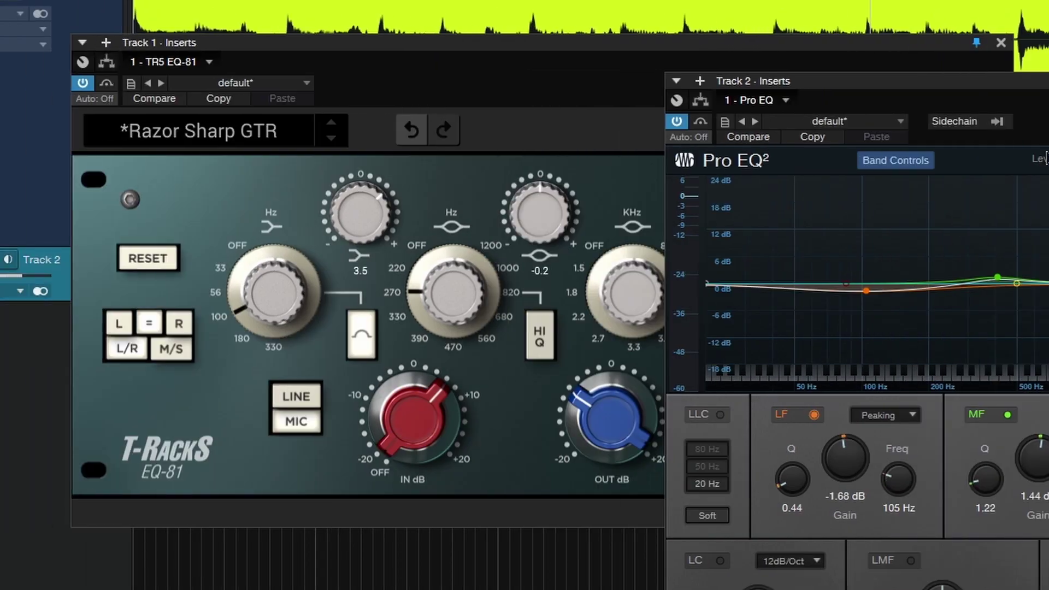
Set the EQ-81 low-mid band to 470 Hz and match it with Pro EQ's MF frequency at 469 Hz
{"action": "left_click", "coordinate": [511, 126]}
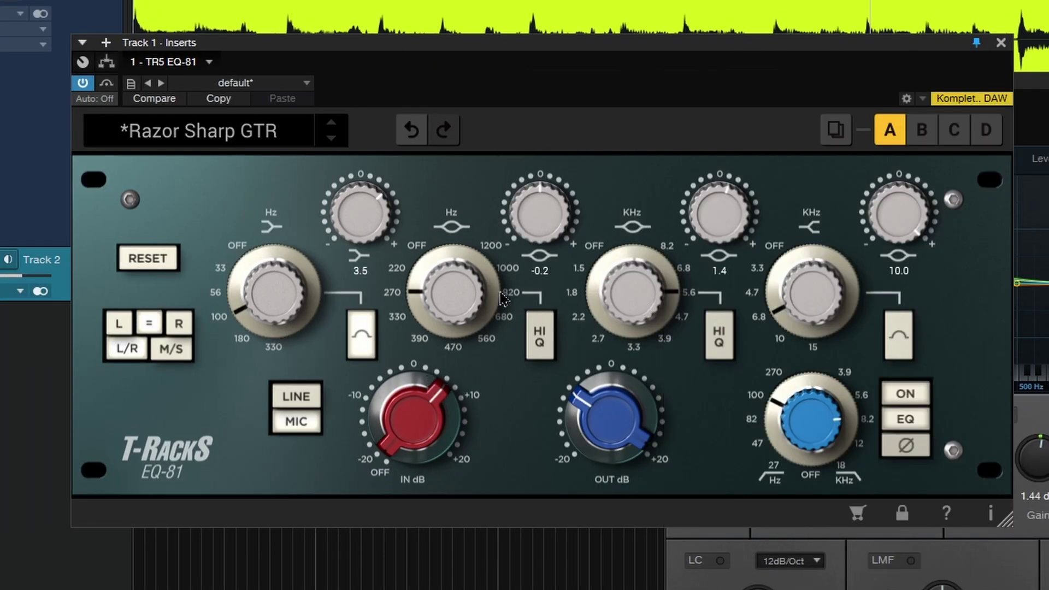
{"action": "mouse_move", "coordinate": [474, 312]}
{"action": "left_mouse_down"}
{"action": "mouse_move", "coordinate": [471, 370]}
{"action": "mouse_move", "coordinate": [454, 311]}
{"action": "left_mouse_up"}
{"action": "scroll", "coordinate": [453, 307], "scroll_direction": "down", "scroll_amount": 4}
{"action": "scroll", "coordinate": [454, 306], "scroll_direction": "up", "scroll_amount": 4}
{"action": "left_click", "coordinate": [961, 541]}
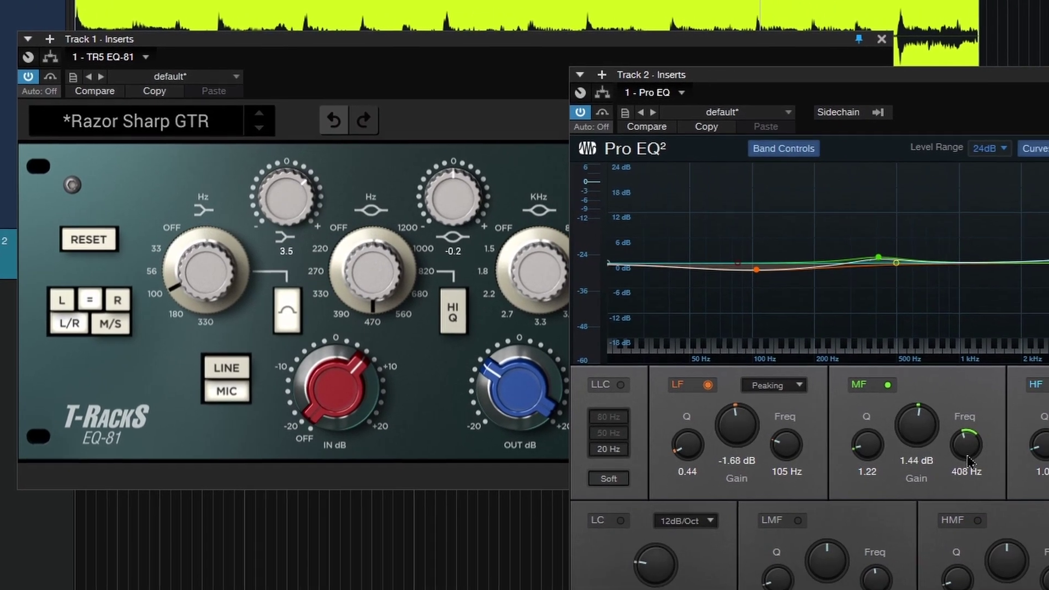
{"action": "left_click_drag", "start_coordinate": [965, 439], "coordinate": [966, 423]}
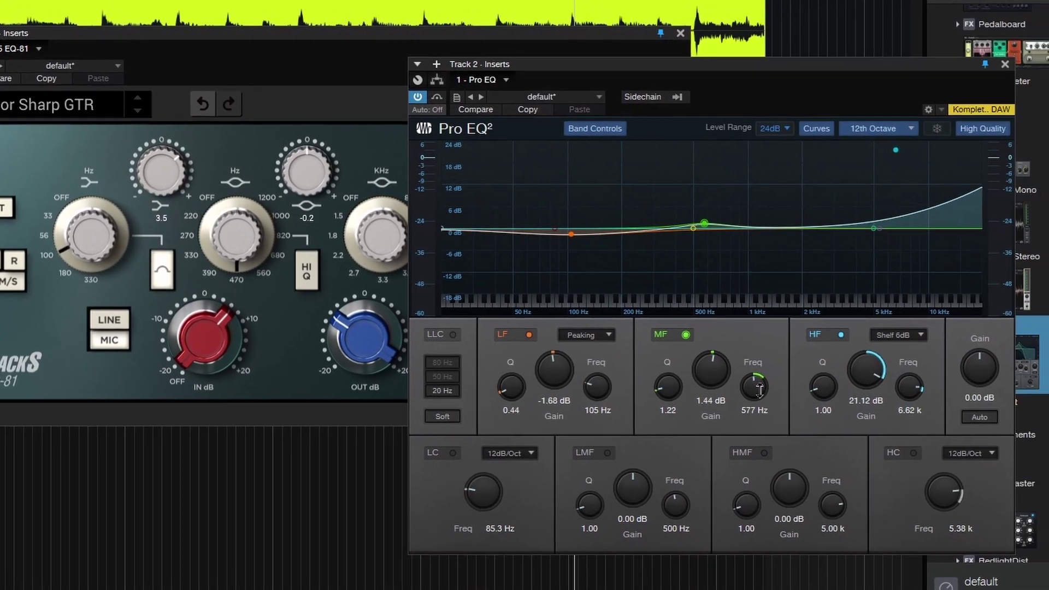
{"action": "left_click_drag", "start_coordinate": [862, 407], "coordinate": [866, 430]}
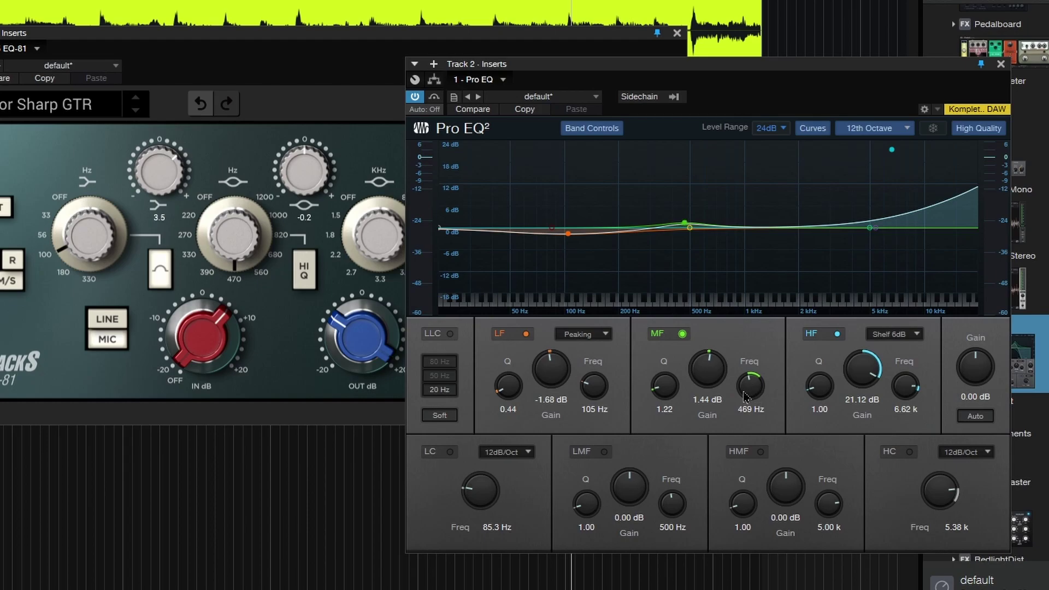
Raise the EQ-81 low-mid gain to 8.3, and set Pro EQ's MF band to 18.72 dB with a Q of 0.34
{"action": "left_click_drag", "start_coordinate": [280, 182], "coordinate": [299, 188]}
{"action": "left_click_drag", "start_coordinate": [708, 369], "coordinate": [714, 122]}
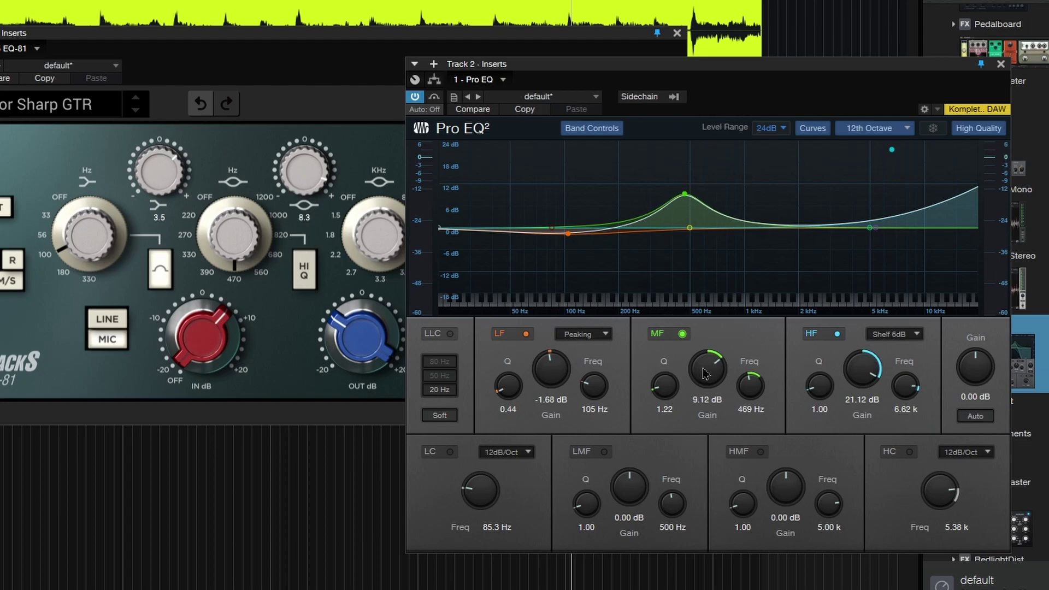
{"action": "left_click_drag", "start_coordinate": [711, 384], "coordinate": [677, 414]}
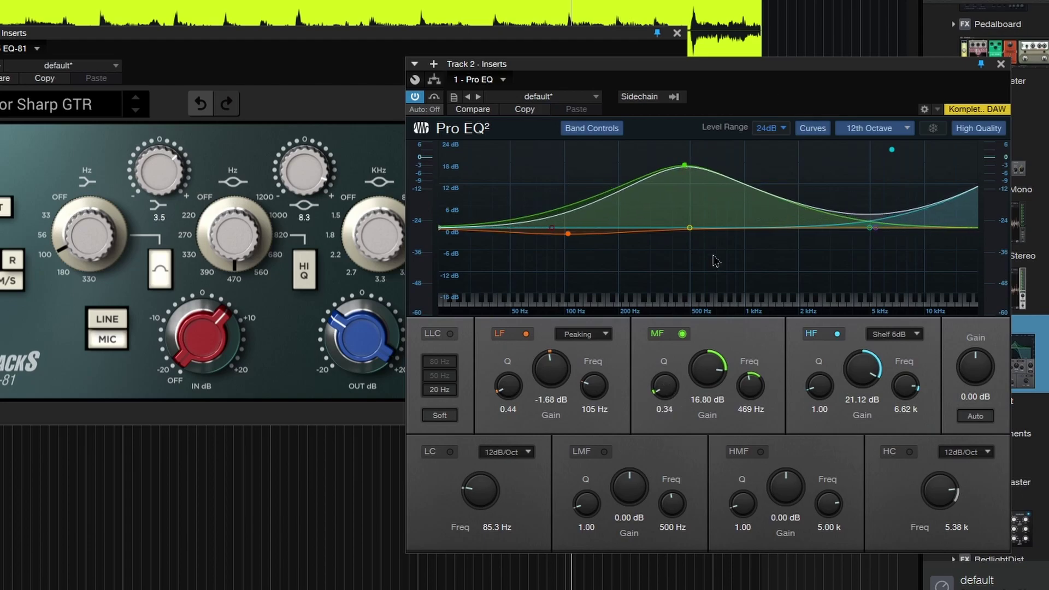
{"action": "mouse_move", "coordinate": [703, 367]}
{"action": "left_mouse_down"}
{"action": "mouse_move", "coordinate": [705, 472]}
{"action": "mouse_move", "coordinate": [706, 364]}
{"action": "left_mouse_up"}
Toggle HI Q on the EQ-81 low-mid band and narrow Pro EQ's MF band to a Q of 1.10
{"action": "left_click", "coordinate": [304, 268]}
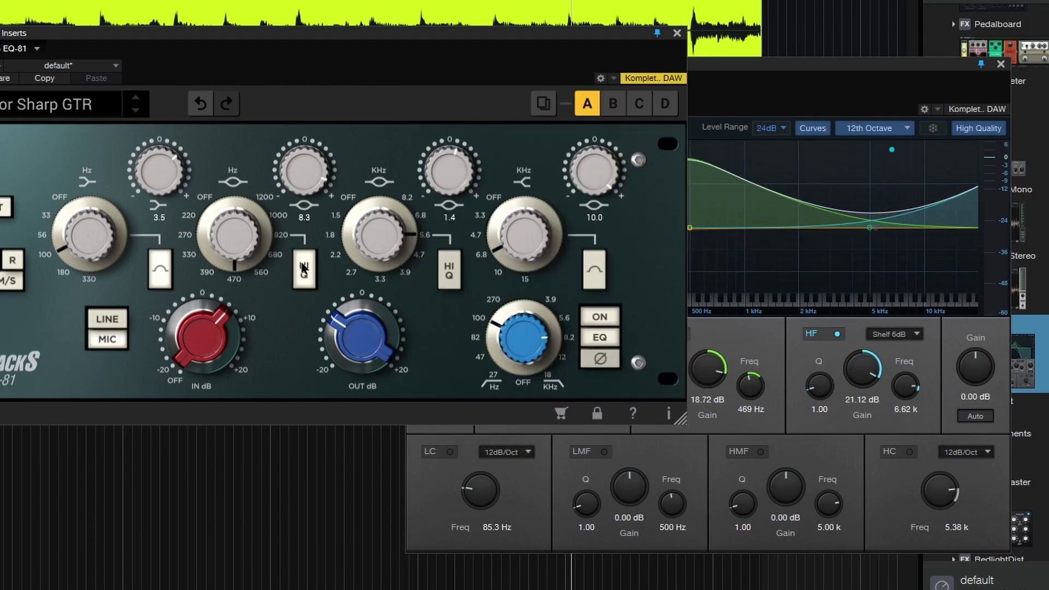
{"action": "left_click", "coordinate": [737, 328]}
{"action": "left_click_drag", "start_coordinate": [666, 392], "coordinate": [695, 374]}
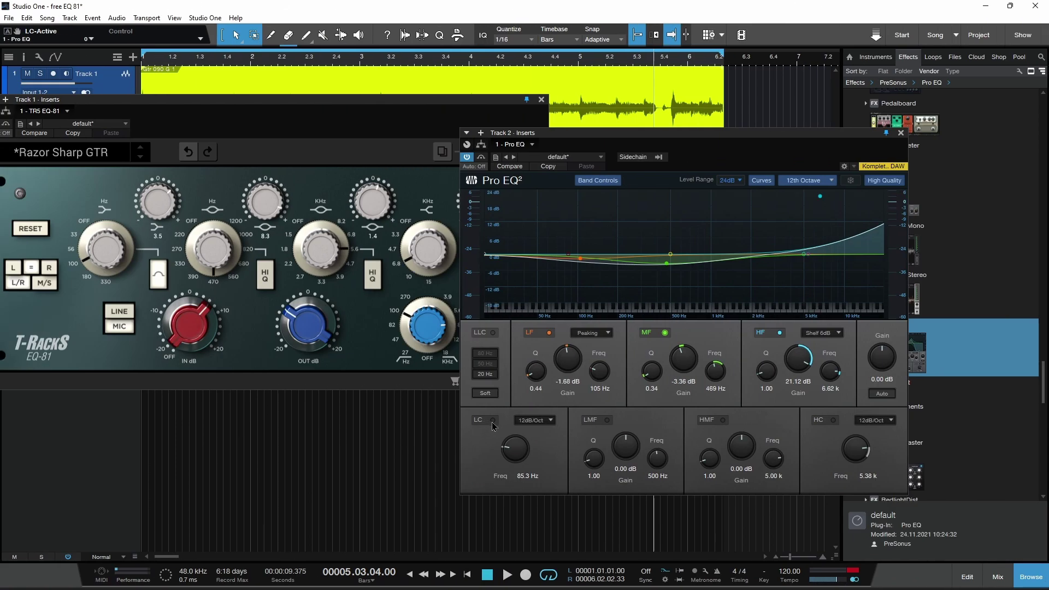
Set the EQ-81 high-pass filter to 270 Hz and enable Pro EQ's low-cut filter at 116 Hz
{"action": "left_click", "coordinate": [493, 420]}
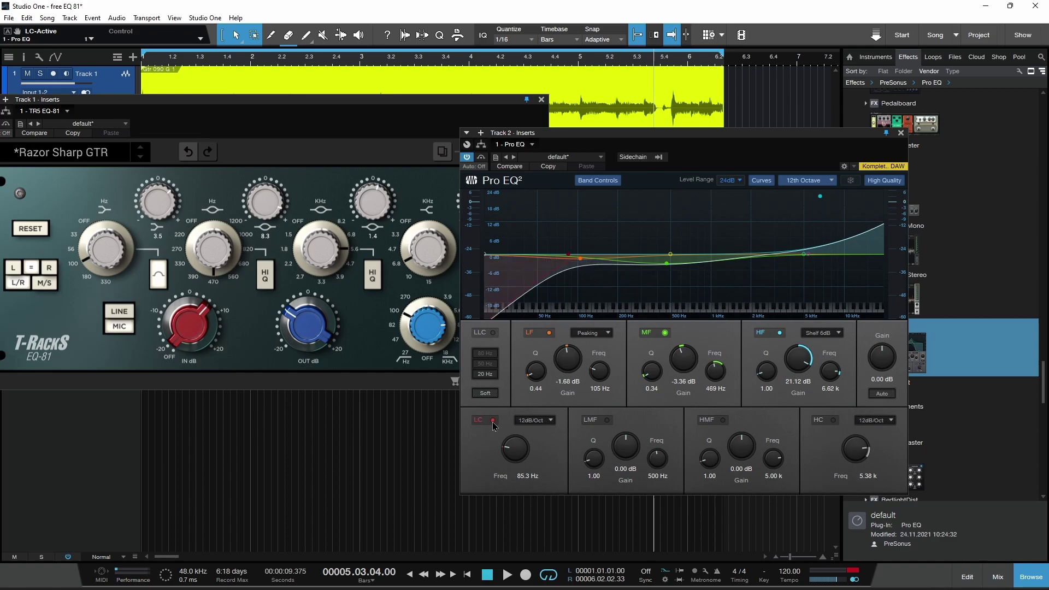
{"action": "left_click_drag", "start_coordinate": [648, 138], "coordinate": [662, 133]}
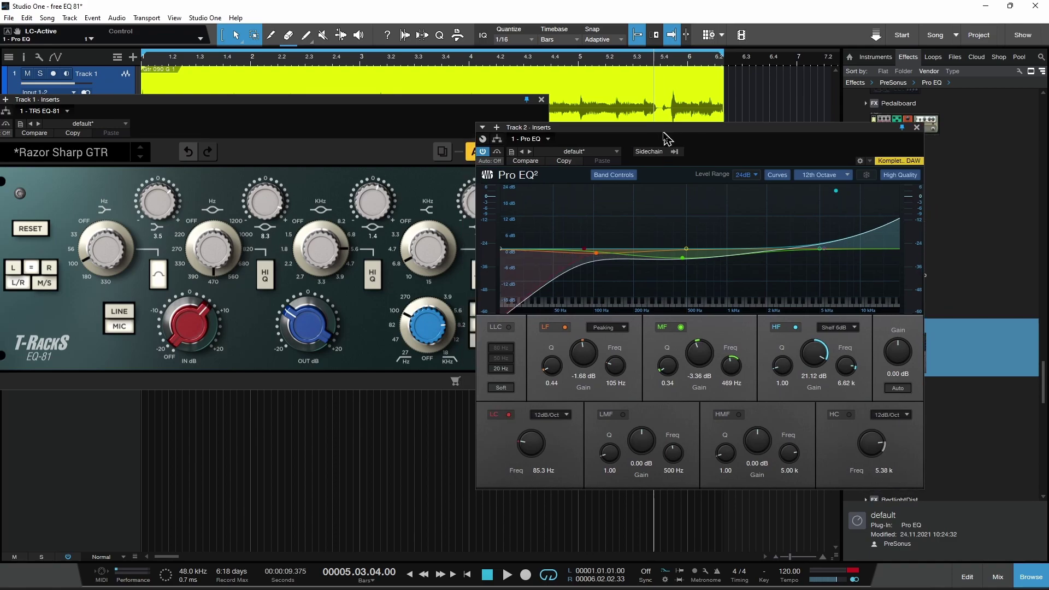
{"action": "left_click", "coordinate": [306, 120]}
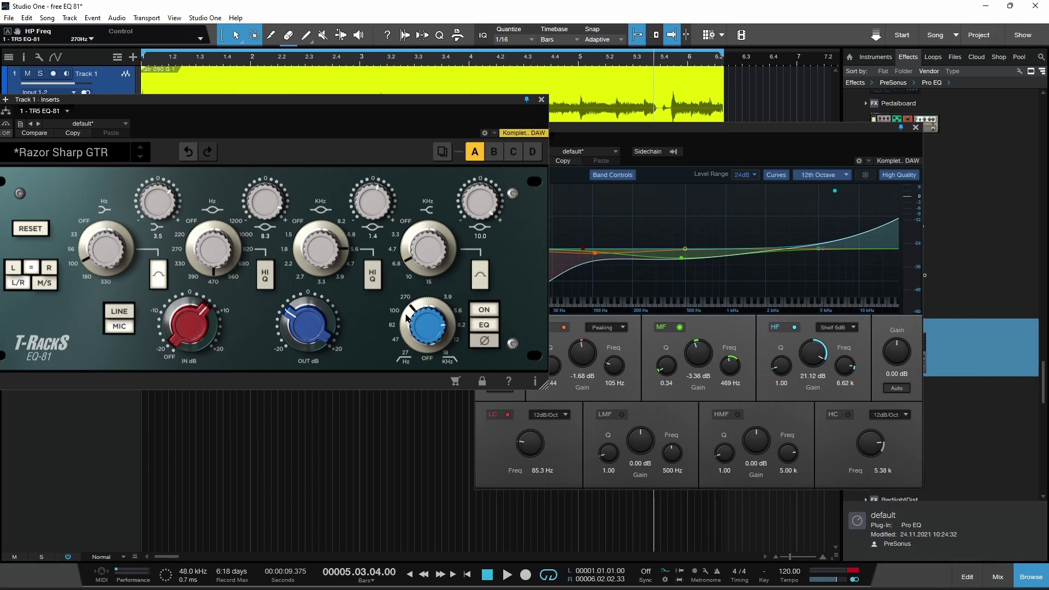
{"action": "left_click", "coordinate": [549, 413]}
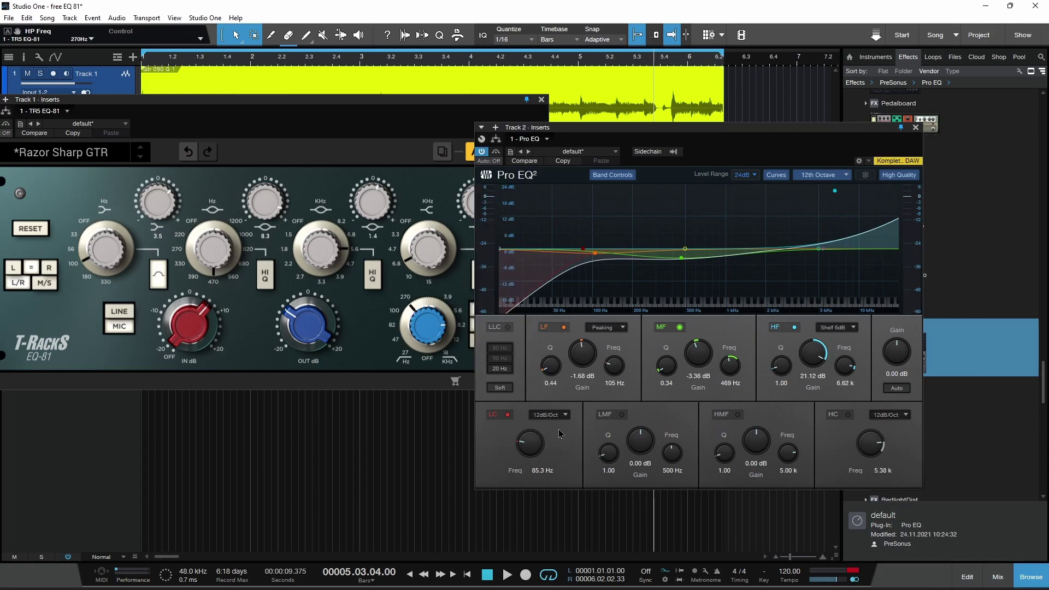
{"action": "left_click_drag", "start_coordinate": [531, 457], "coordinate": [524, 407]}
{"action": "left_click_drag", "start_coordinate": [523, 407], "coordinate": [518, 444]}
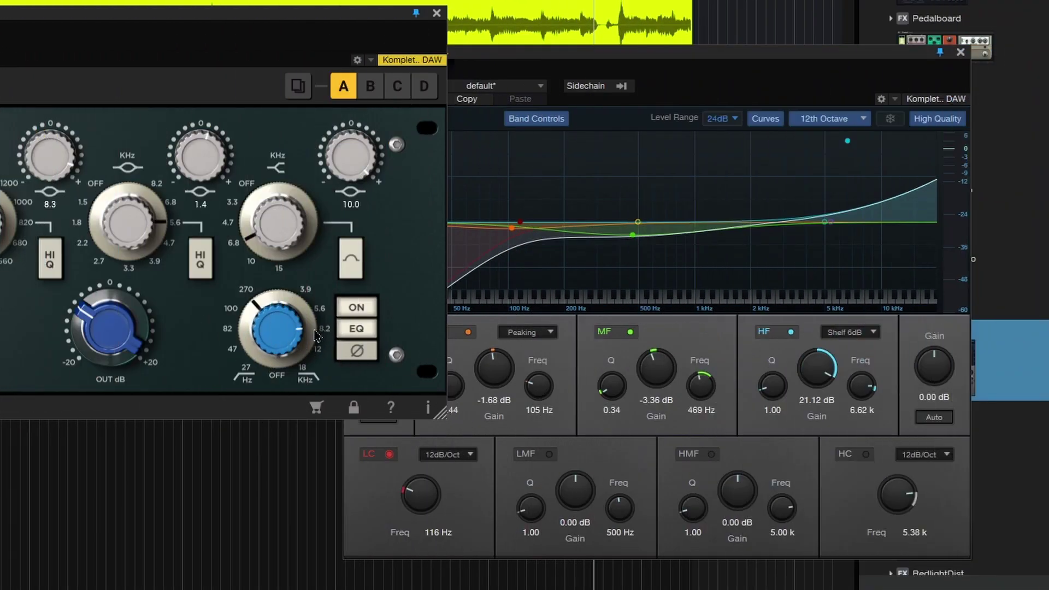
Enable Pro EQ's high-cut filter and lower its frequency to 2.70 kHz
{"action": "left_click", "coordinate": [866, 530]}
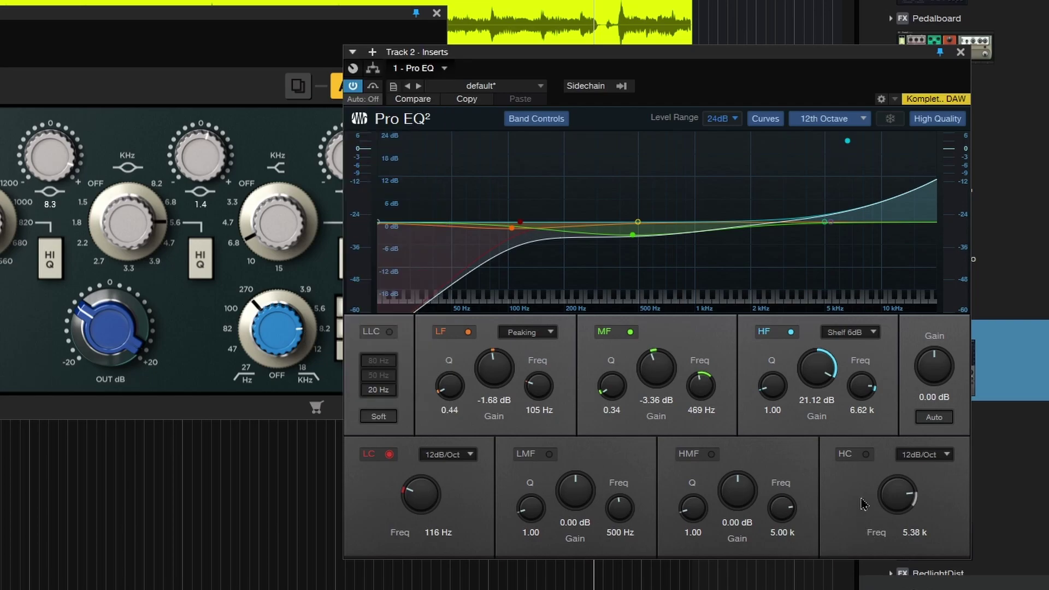
{"action": "left_click", "coordinate": [866, 455]}
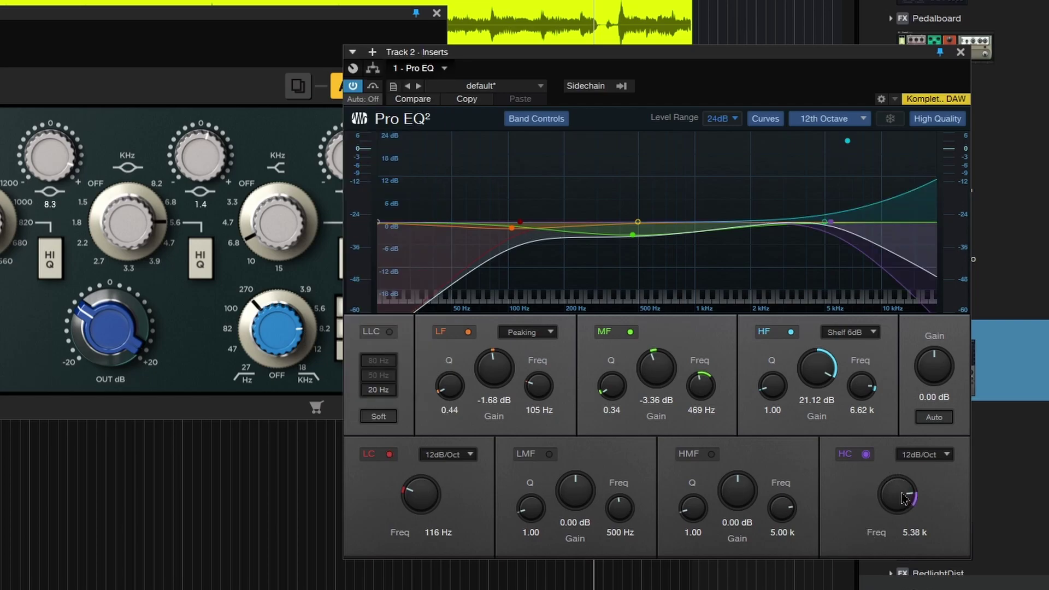
{"action": "left_click_drag", "start_coordinate": [904, 498], "coordinate": [895, 524]}
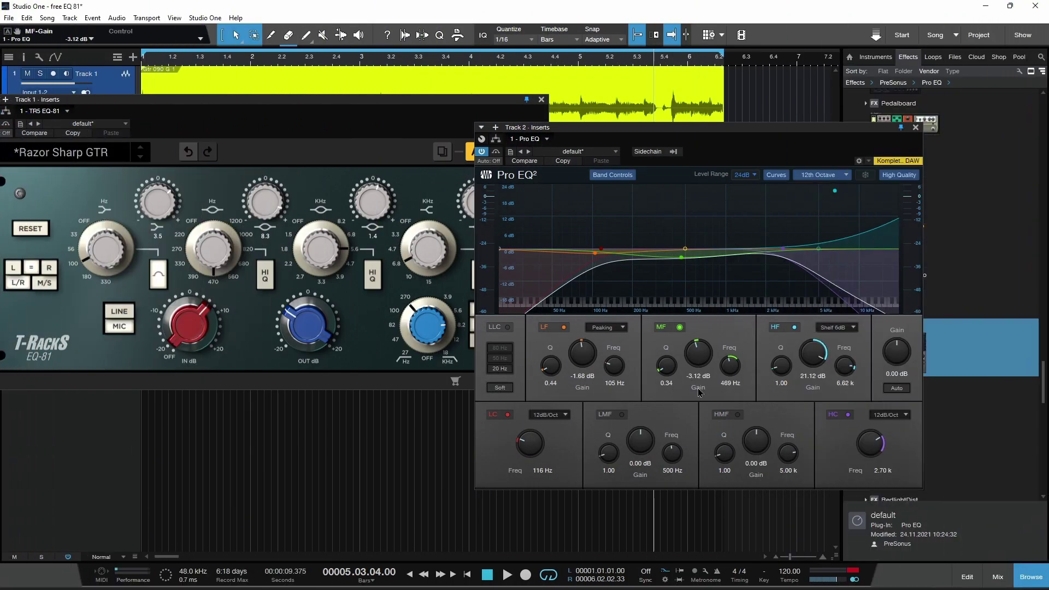
Set Pro EQ's MF gain to -0.48 dB and move the EQ-81 window in front of Pro EQ
{"action": "mouse_move", "coordinate": [693, 375]}
{"action": "left_mouse_down"}
{"action": "mouse_move", "coordinate": [695, 342]}
{"action": "mouse_move", "coordinate": [694, 369]}
{"action": "left_mouse_up"}
{"action": "left_click", "coordinate": [328, 120]}
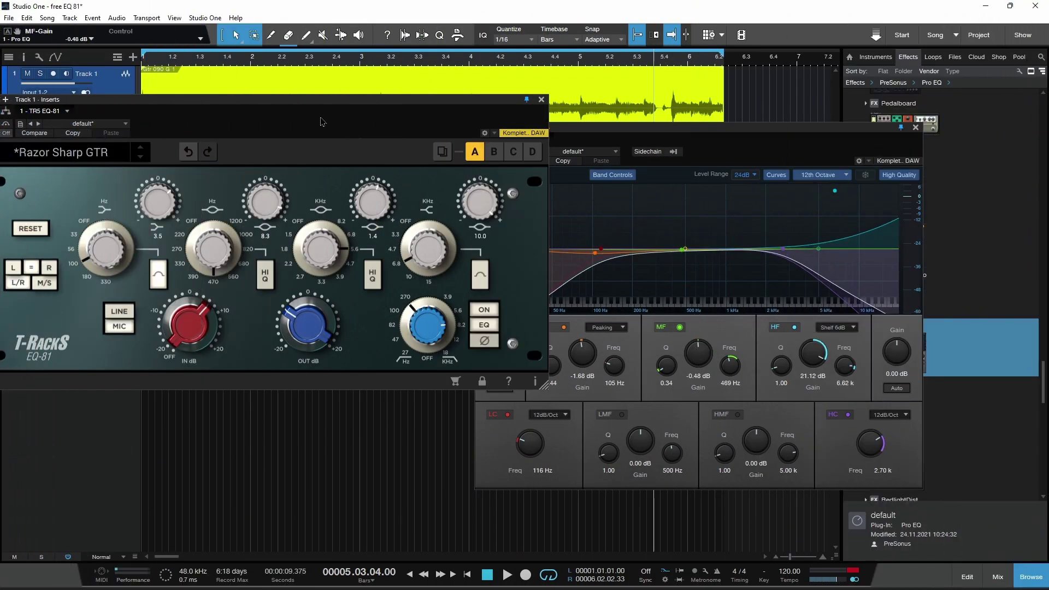
{"action": "left_click_drag", "start_coordinate": [301, 102], "coordinate": [583, 124]}
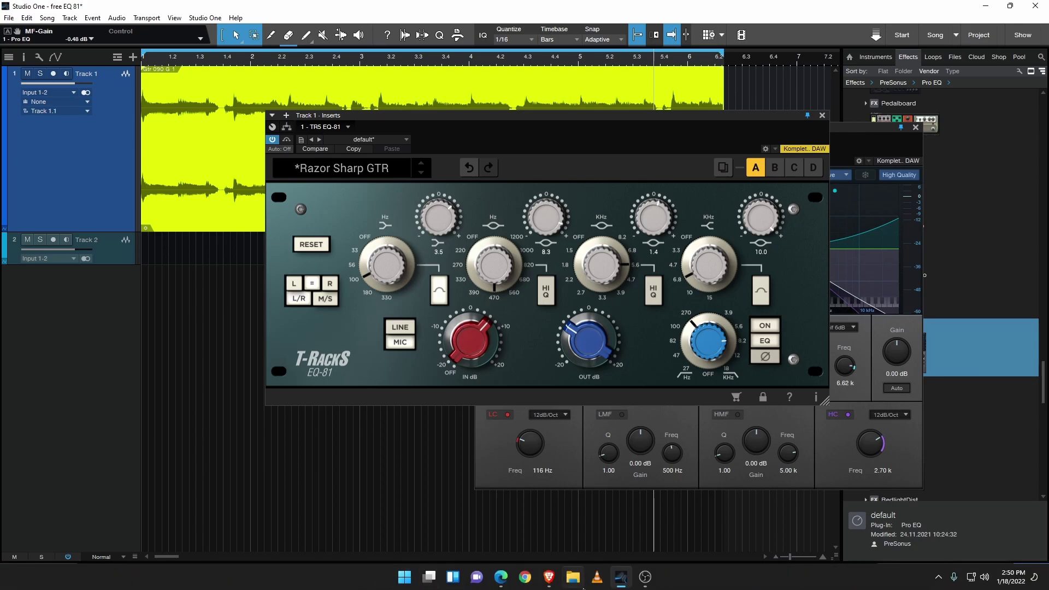
Switch to the Brave browser and examine the price, deadline and install instructions on IK Multimedia's EQ 81 giveaway page
{"action": "left_click", "coordinate": [548, 576]}
{"action": "left_click", "coordinate": [196, 8]}
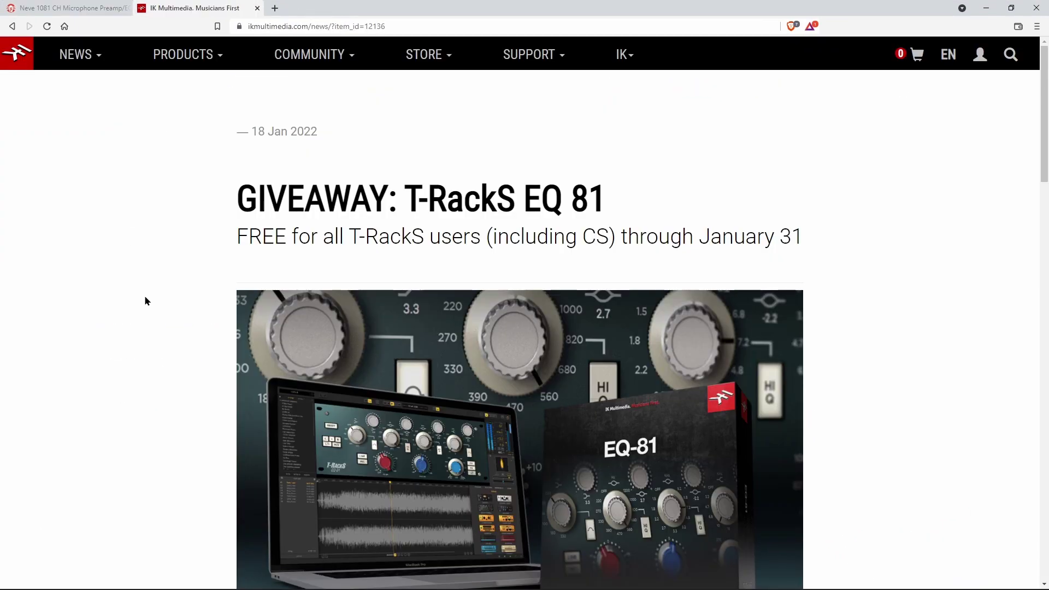
{"action": "scroll", "coordinate": [145, 300], "scroll_direction": "down", "scroll_amount": 9}
{"action": "left_click_drag", "start_coordinate": [234, 234], "coordinate": [310, 235]}
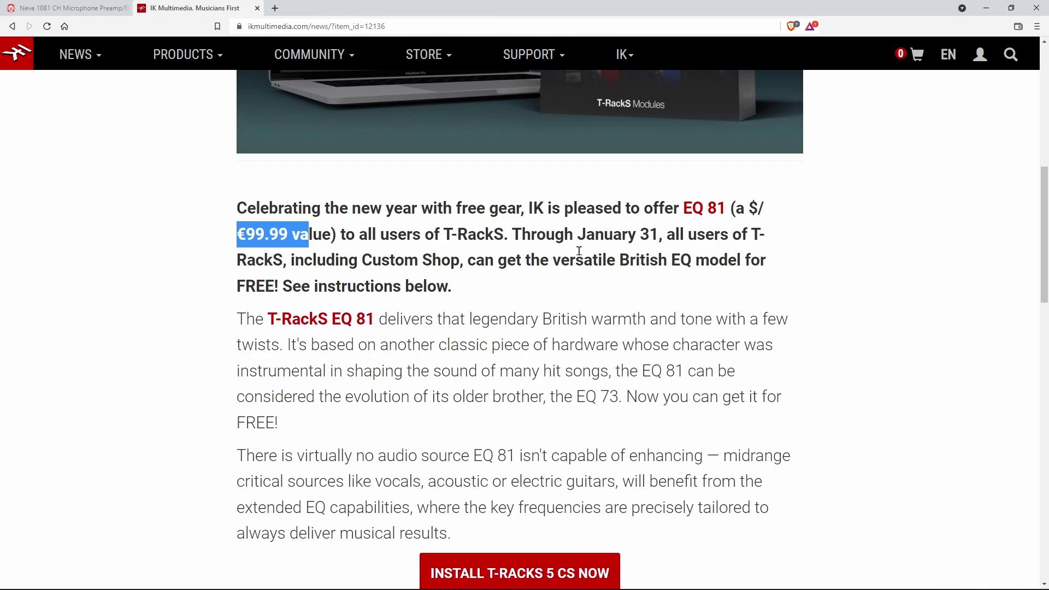
{"action": "left_click_drag", "start_coordinate": [576, 234], "coordinate": [663, 234]}
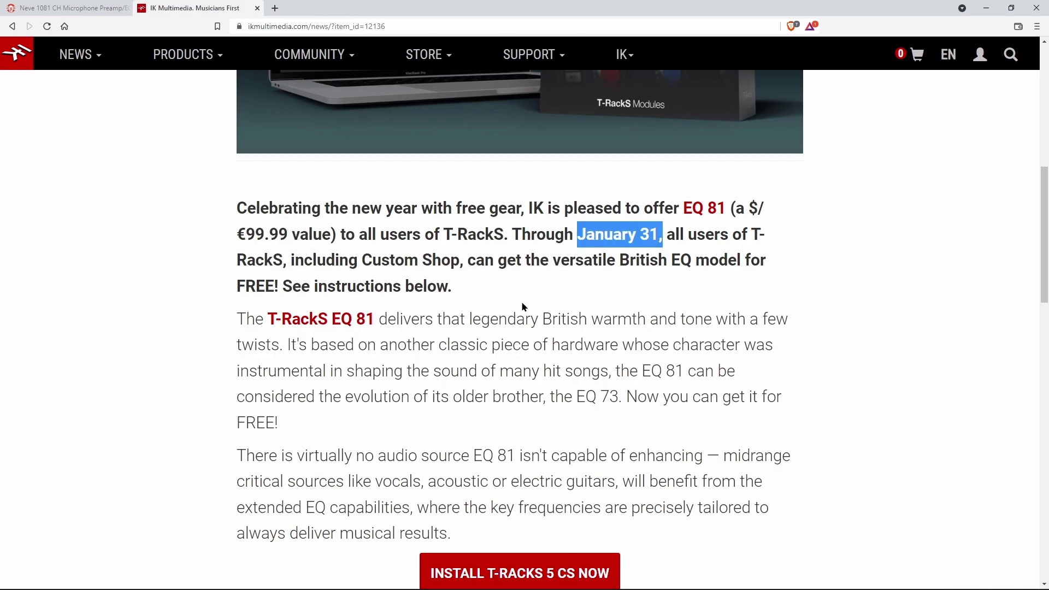
{"action": "scroll", "coordinate": [951, 158], "scroll_direction": "down", "scroll_amount": 5}
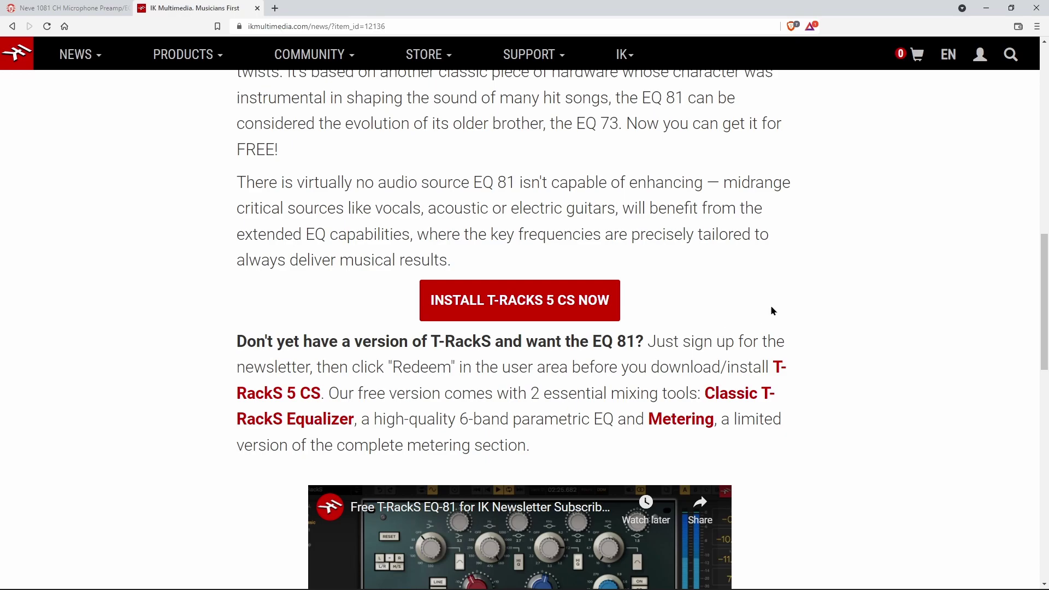
Switch back to Studio One and move the EQ-81 window down and away from Pro EQ's upper controls
{"action": "left_click", "coordinate": [985, 8]}
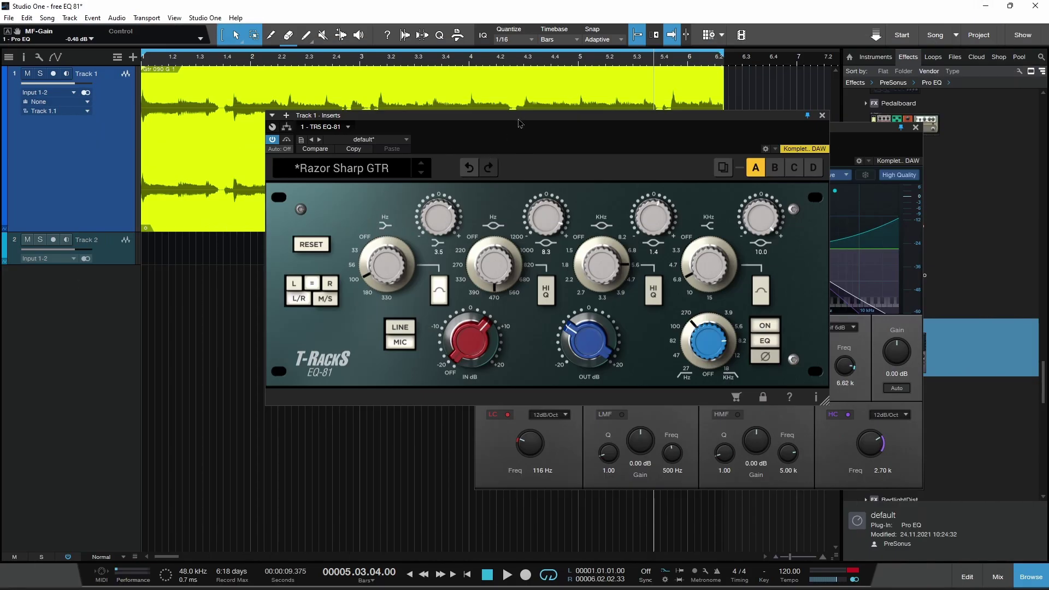
{"action": "left_click_drag", "start_coordinate": [519, 123], "coordinate": [456, 149]}
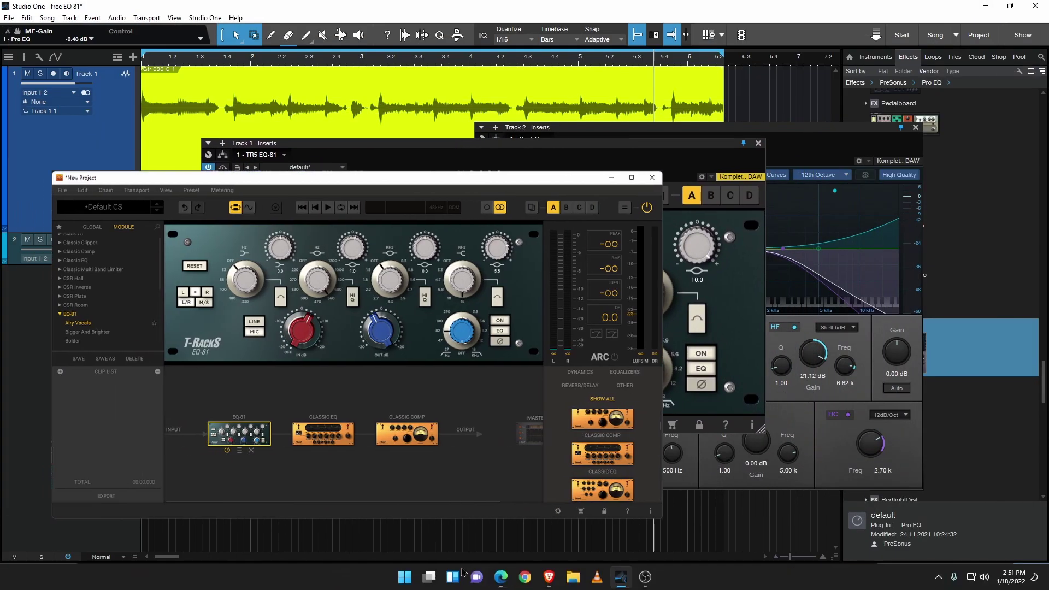
Switch to the Brave browser and examine the instructions for redeeming, installing and authorizing the T-RackS EQ 81
{"action": "left_click", "coordinate": [645, 576]}
{"action": "left_click", "coordinate": [548, 577]}
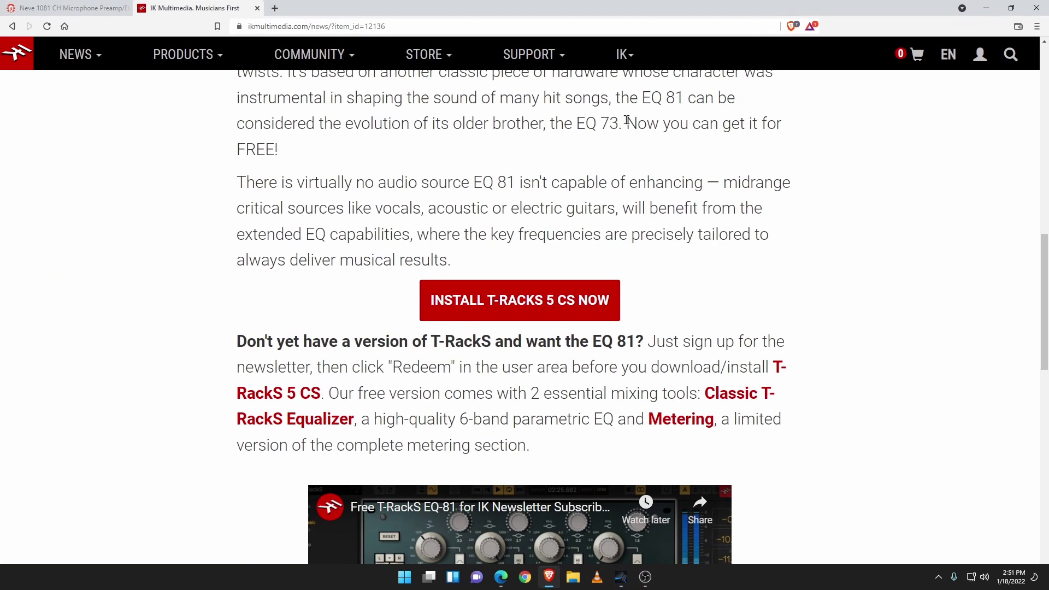
{"action": "scroll", "coordinate": [202, 224], "scroll_direction": "down", "scroll_amount": 4}
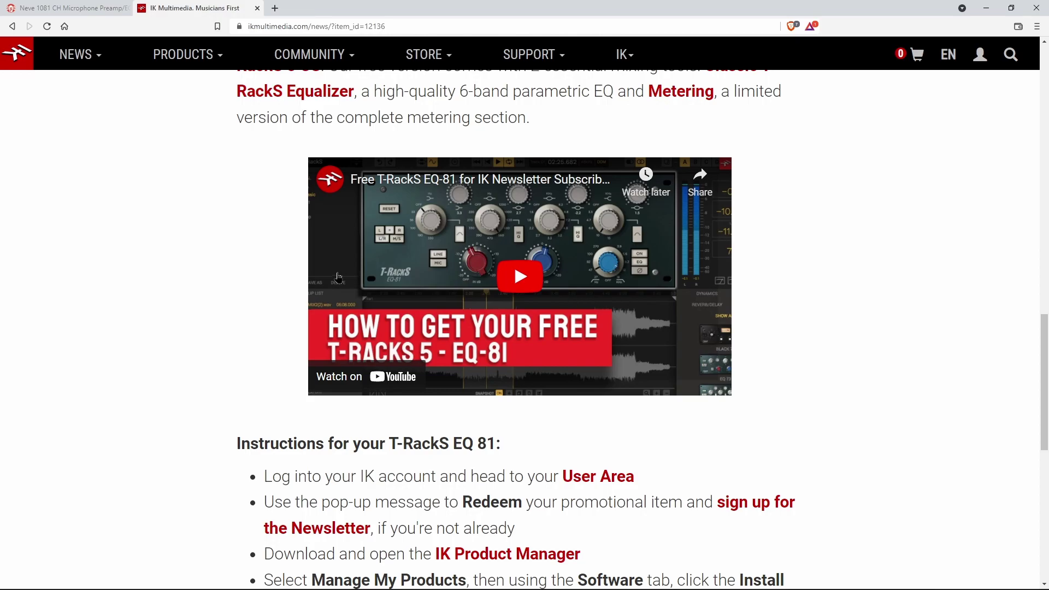
{"action": "scroll", "coordinate": [337, 278], "scroll_direction": "down", "scroll_amount": 4}
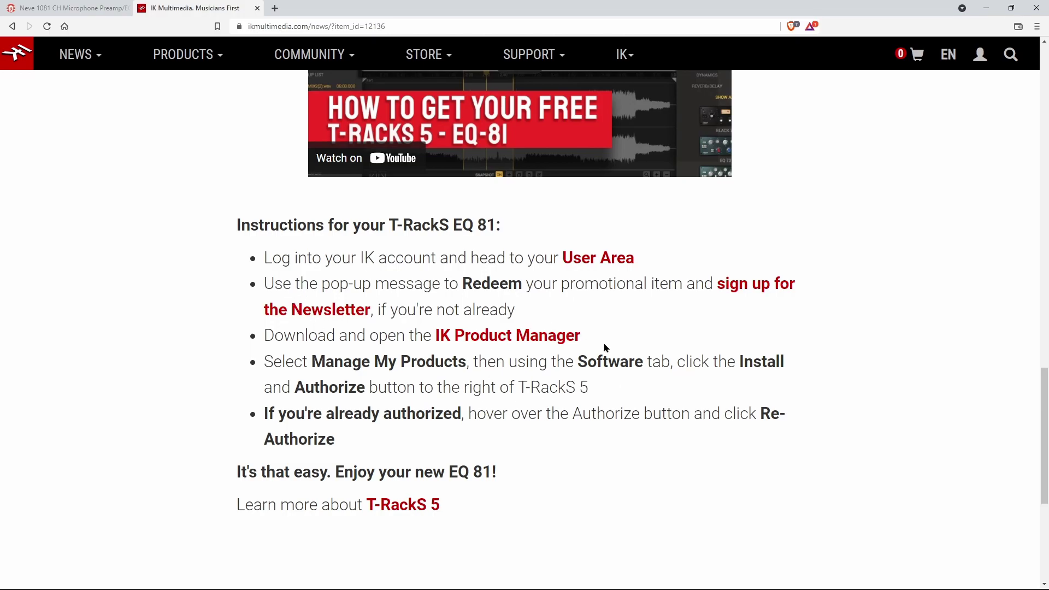
{"action": "scroll", "coordinate": [731, 409], "scroll_direction": "up", "scroll_amount": 10}
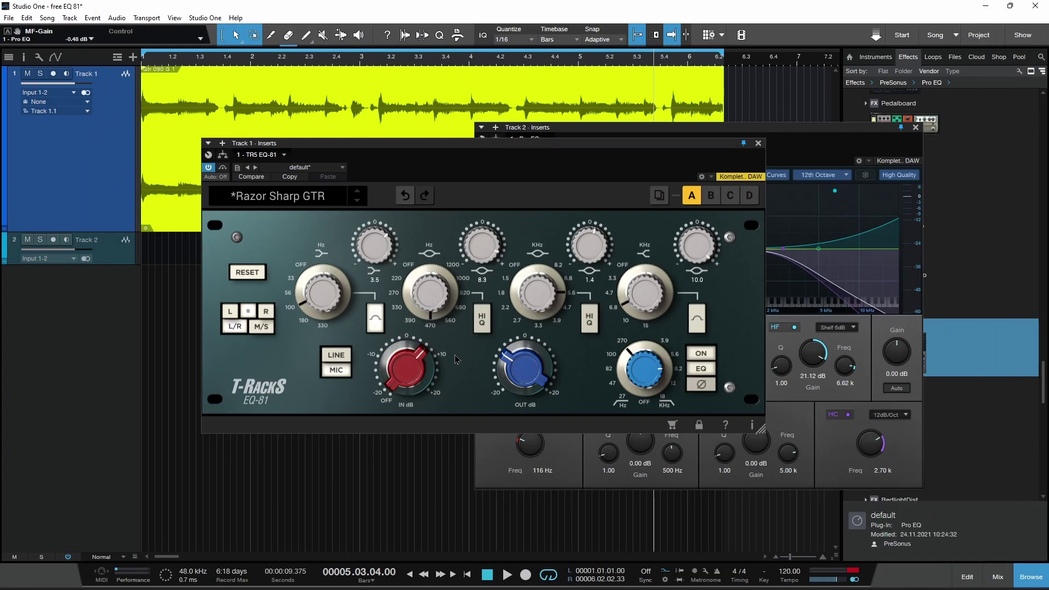